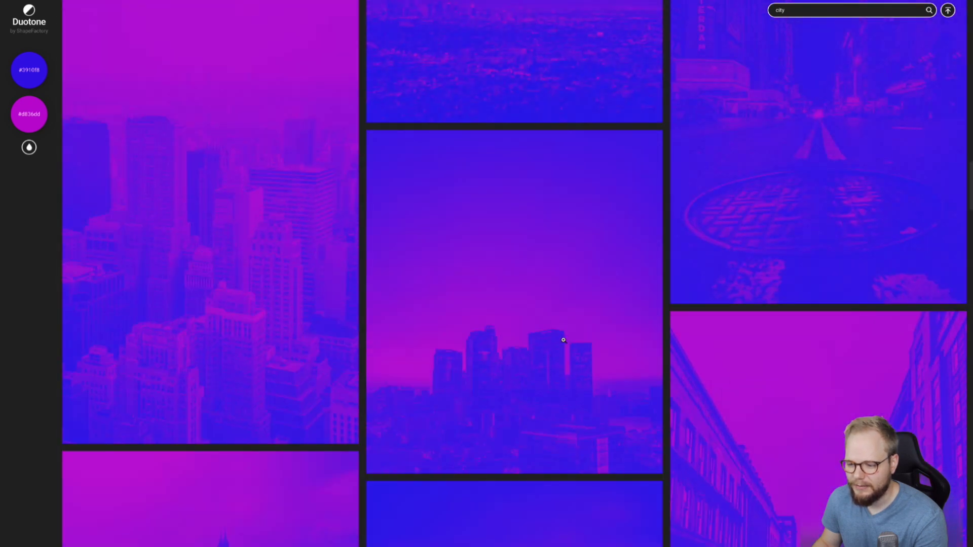
scroll(563, 340, up, 10)
scroll(563, 340, down, 3)
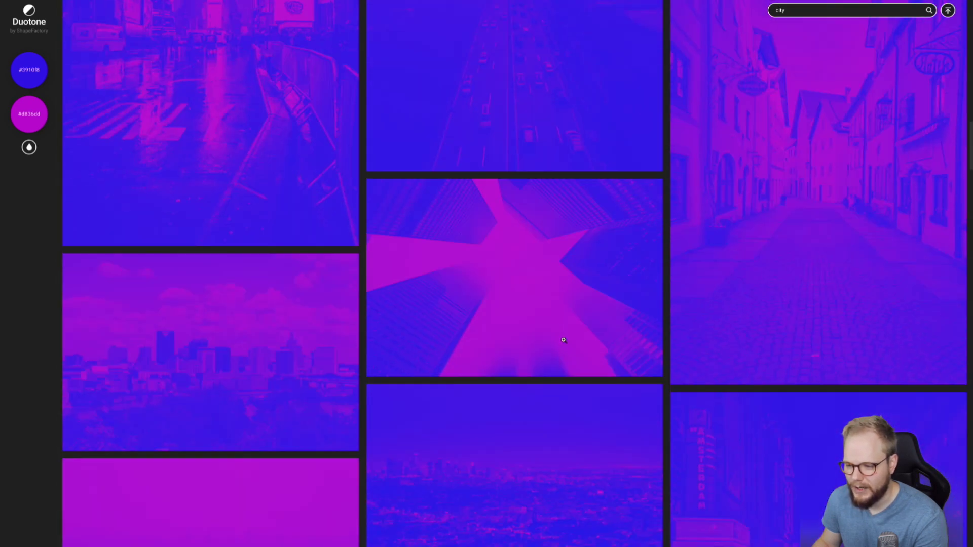
Open the upward-looking skyscraper photo from the purple-pink city grid at full size
click(500, 276)
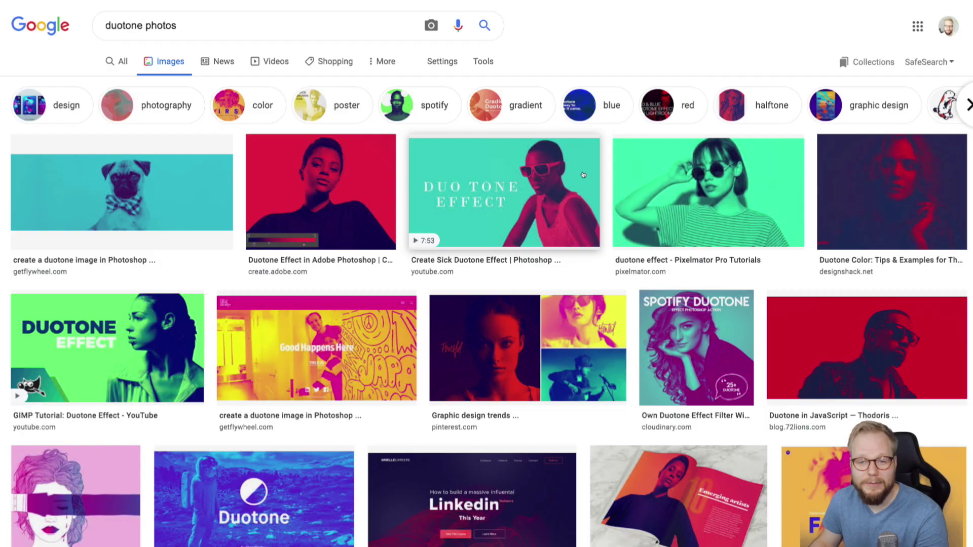
Scroll through the 'duotone photos' Google Images results to the kite and SVG filter examples
scroll(659, 259, down, 5)
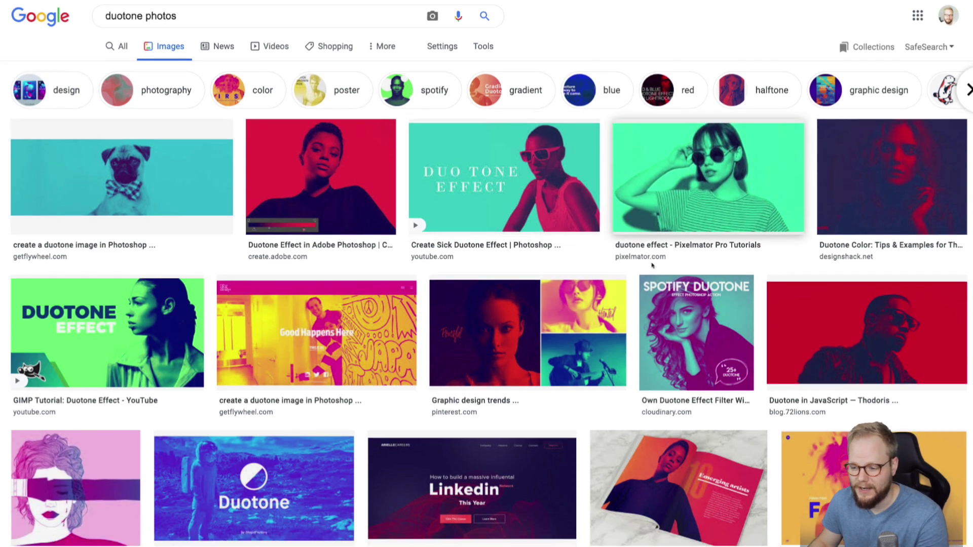
scroll(652, 265, down, 1)
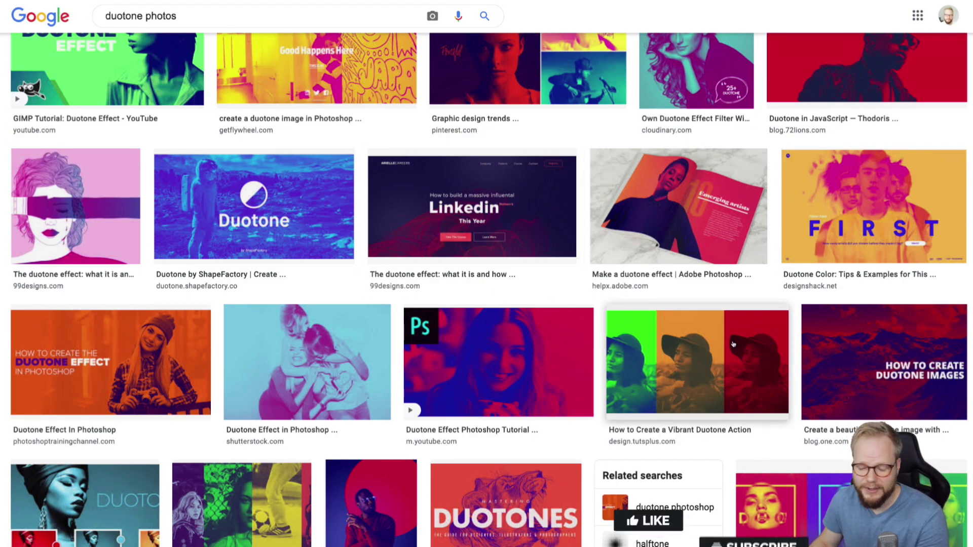
scroll(718, 298, up, 6)
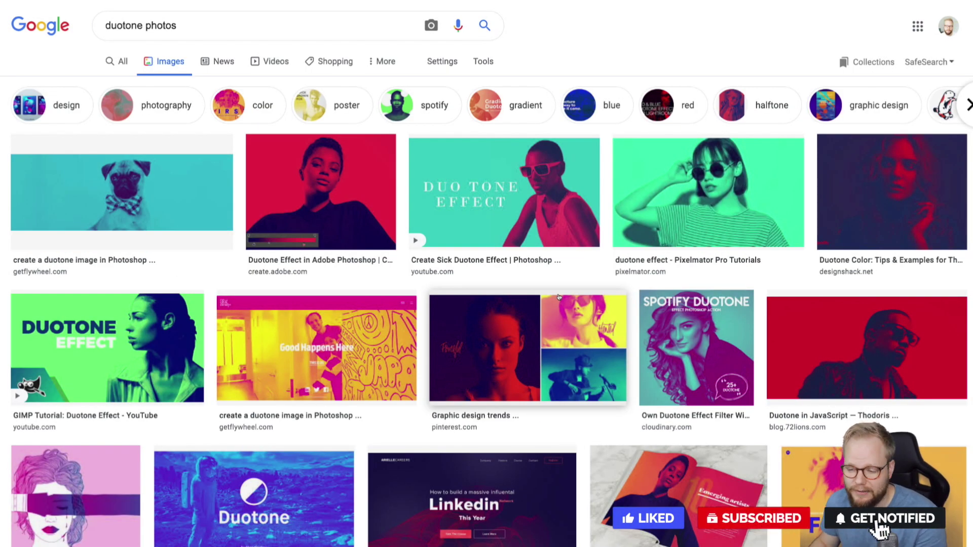
scroll(583, 324, down, 3)
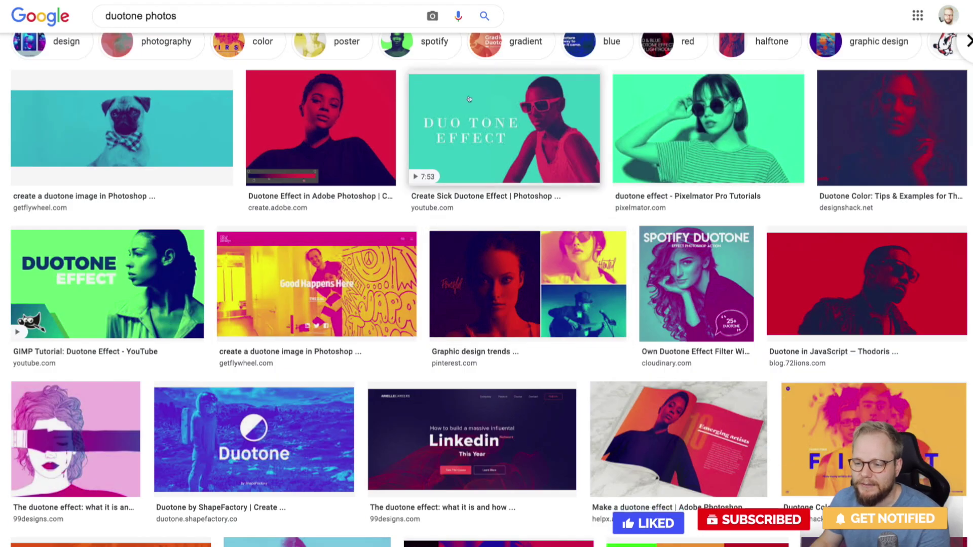
scroll(531, 282, down, 15)
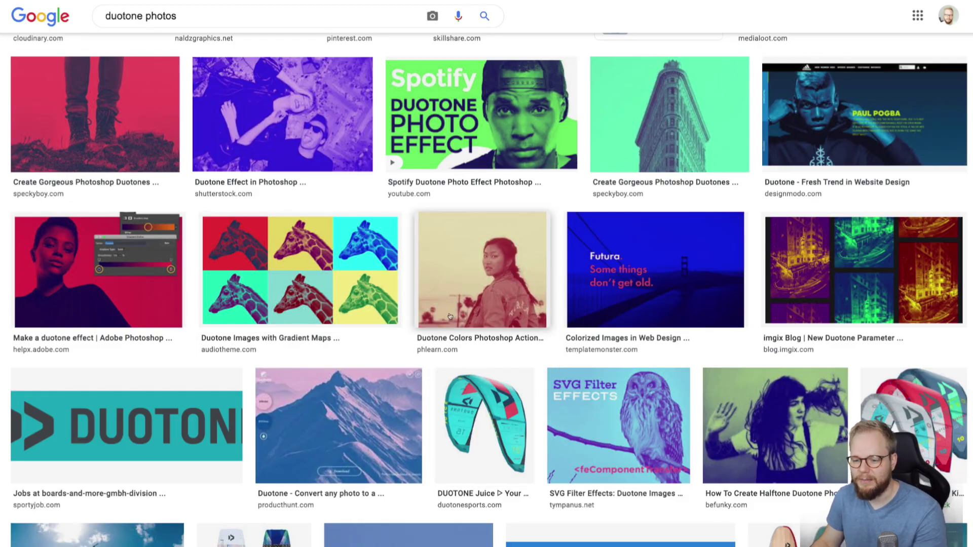
scroll(594, 381, up, 3)
scroll(594, 381, down, 3)
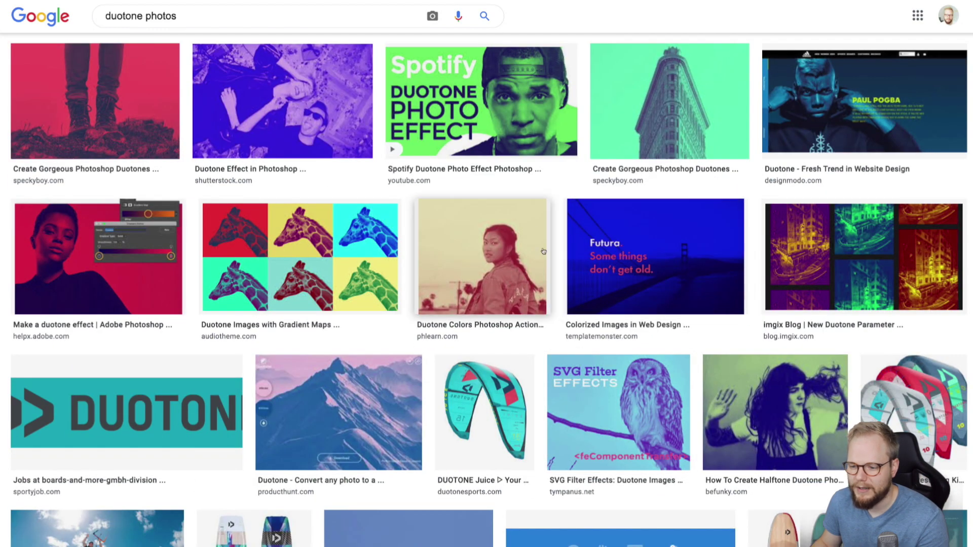
scroll(76, 250, up, 2)
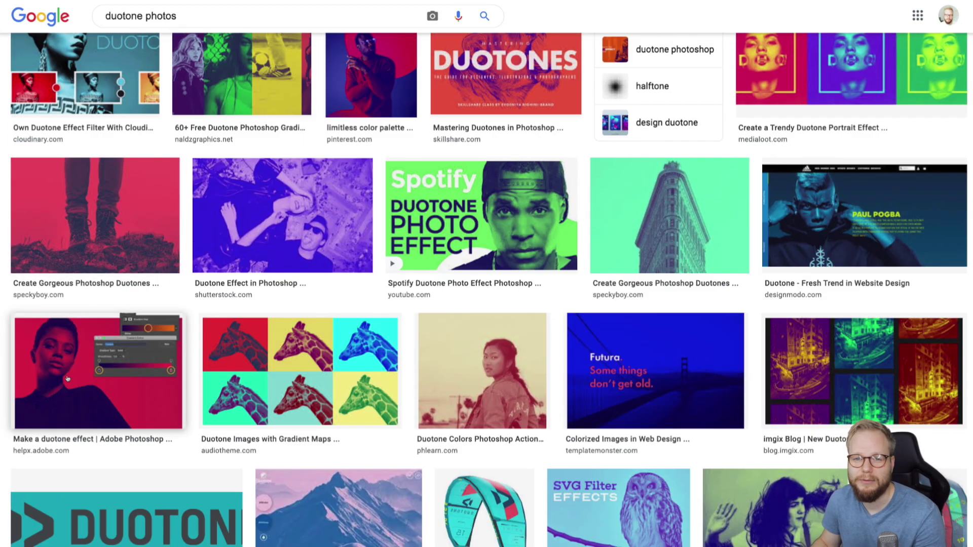
scroll(68, 378, up, 2)
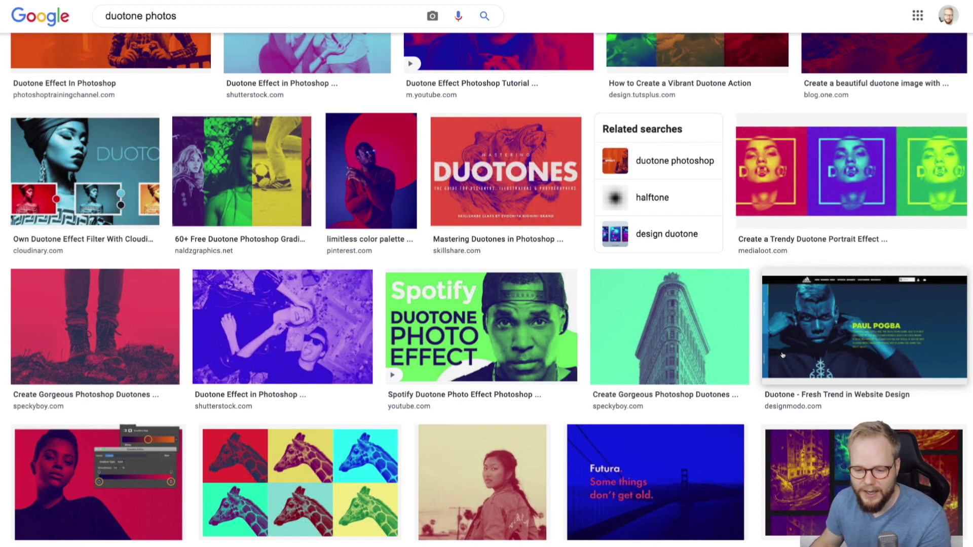
scroll(524, 284, up, 5)
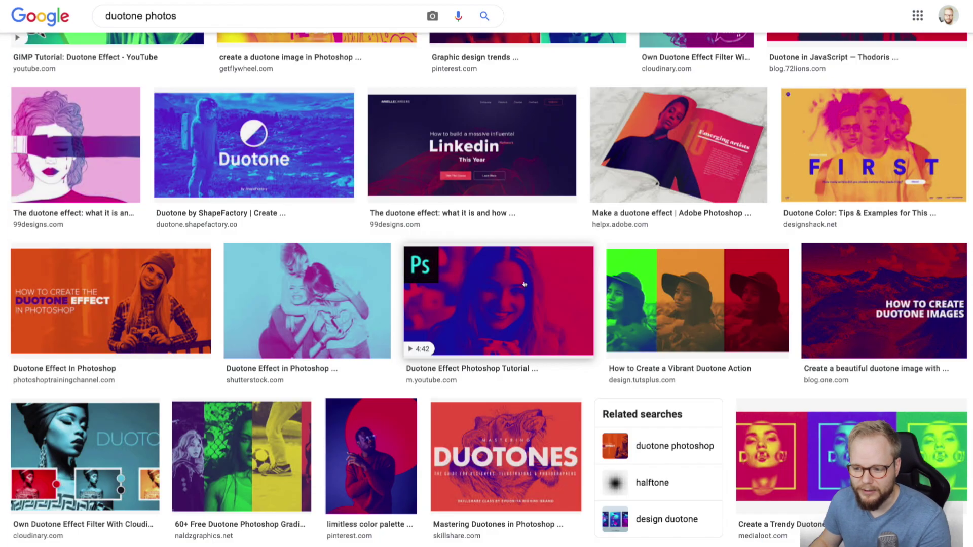
scroll(515, 305, down, 9)
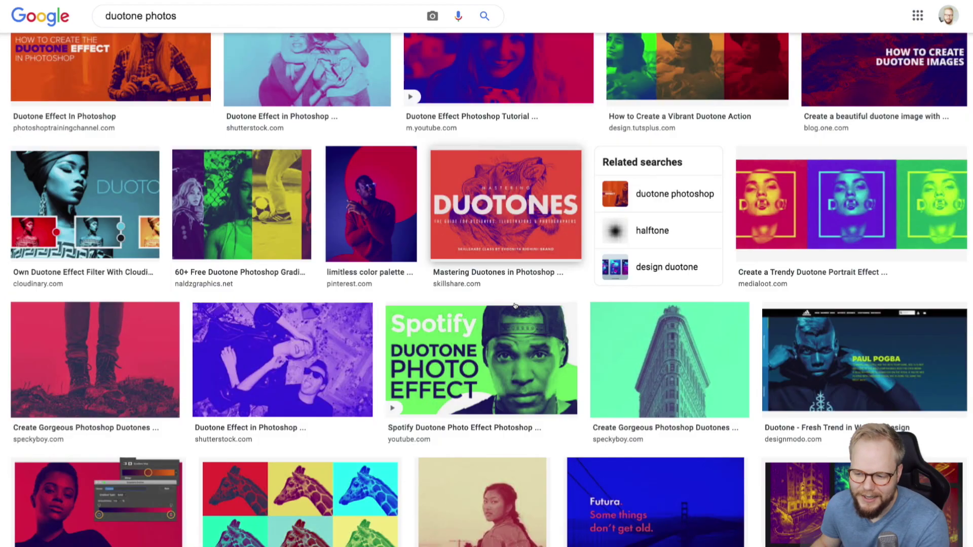
scroll(525, 310, down, 7)
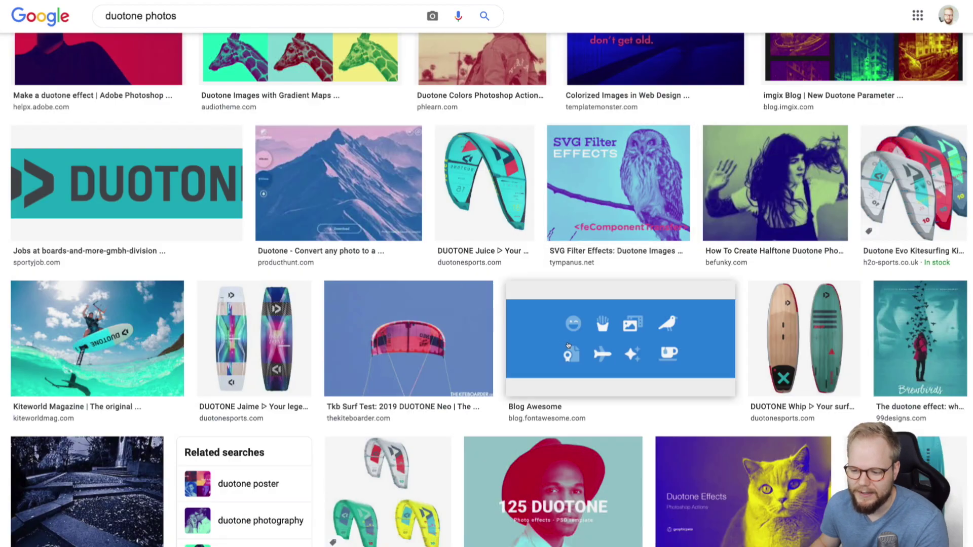
scroll(620, 333, up, 2)
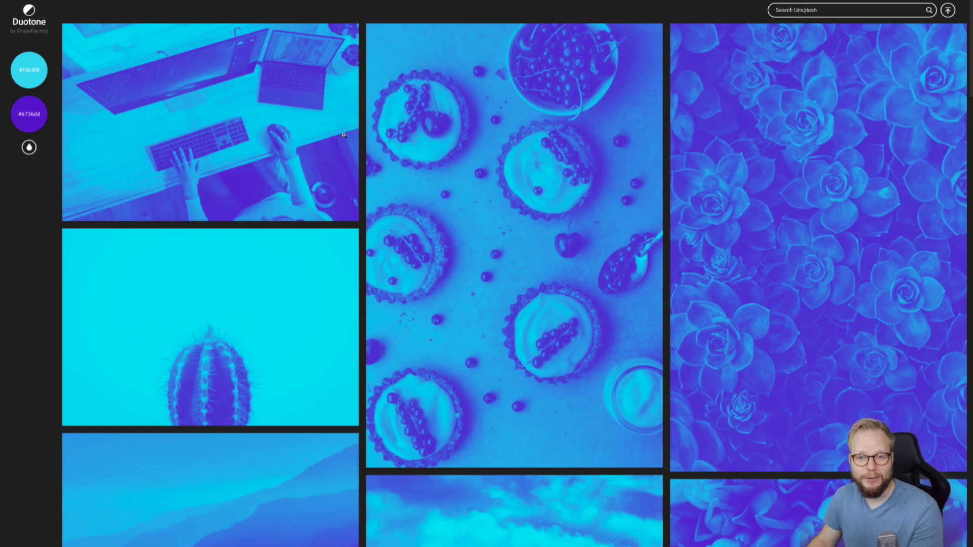
Scroll through the #10c5f9 and #6736dd desk, tart, succulent and cactus photo grid
scroll(443, 213, down, 5)
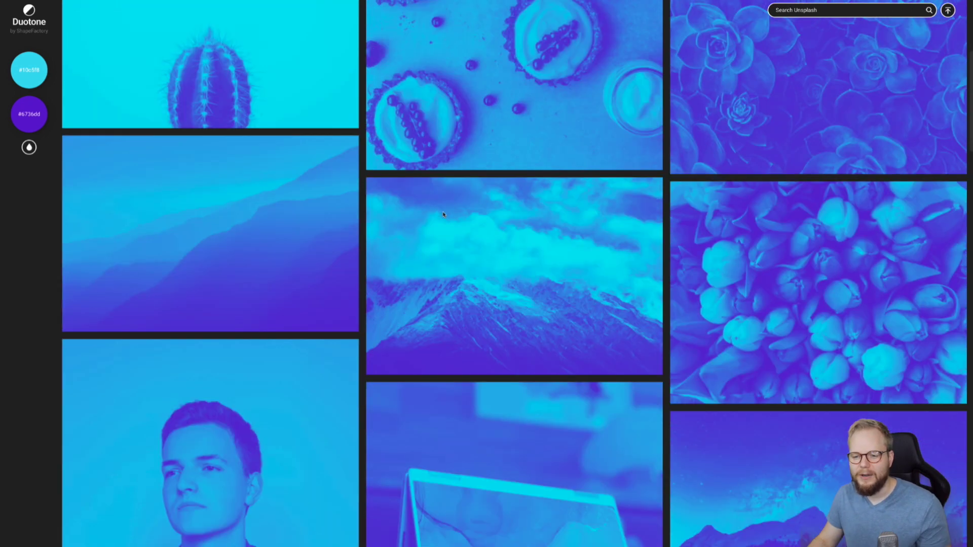
scroll(538, 138, up, 6)
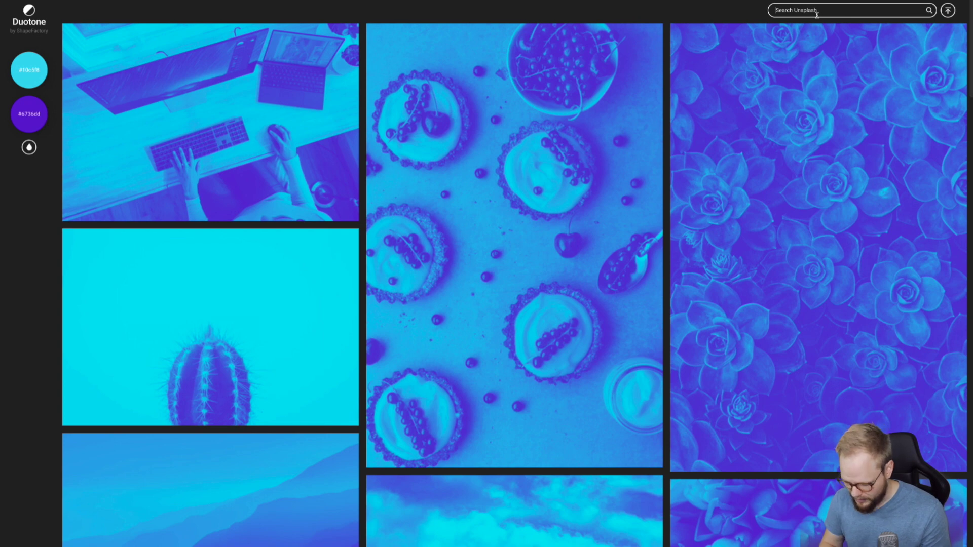
Search Unsplash for 'house' and browse the cyan-violet house and interior photos
text(house)
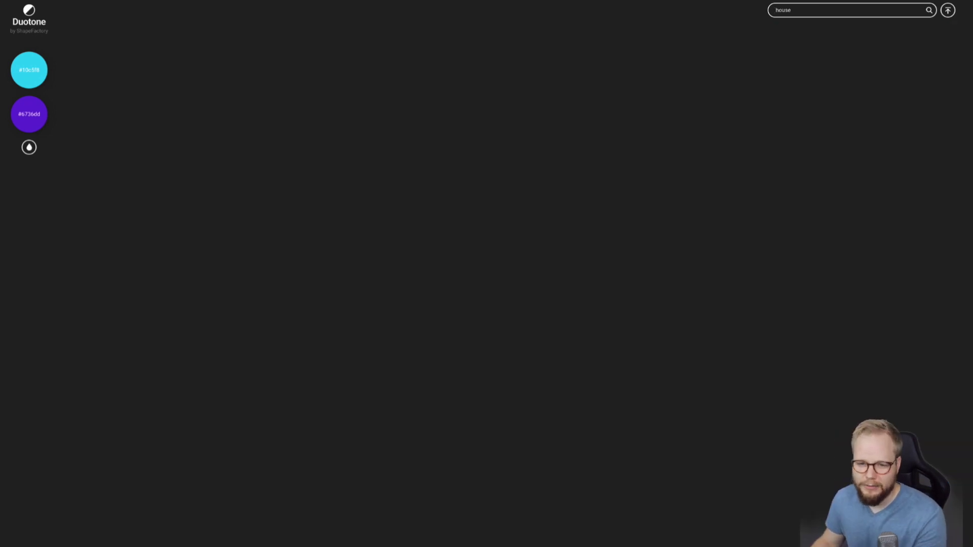
scroll(591, 206, down, 5)
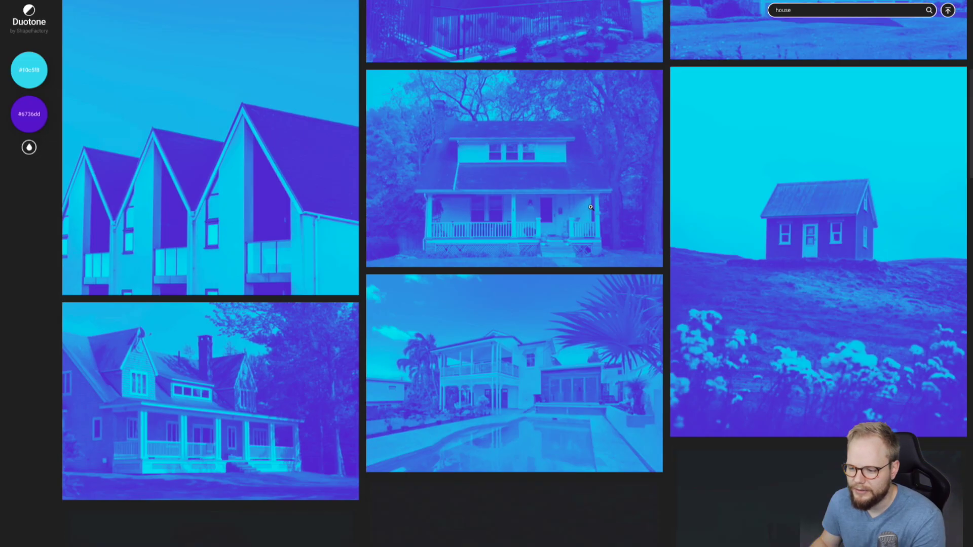
scroll(557, 228, down, 1)
scroll(587, 244, up, 2)
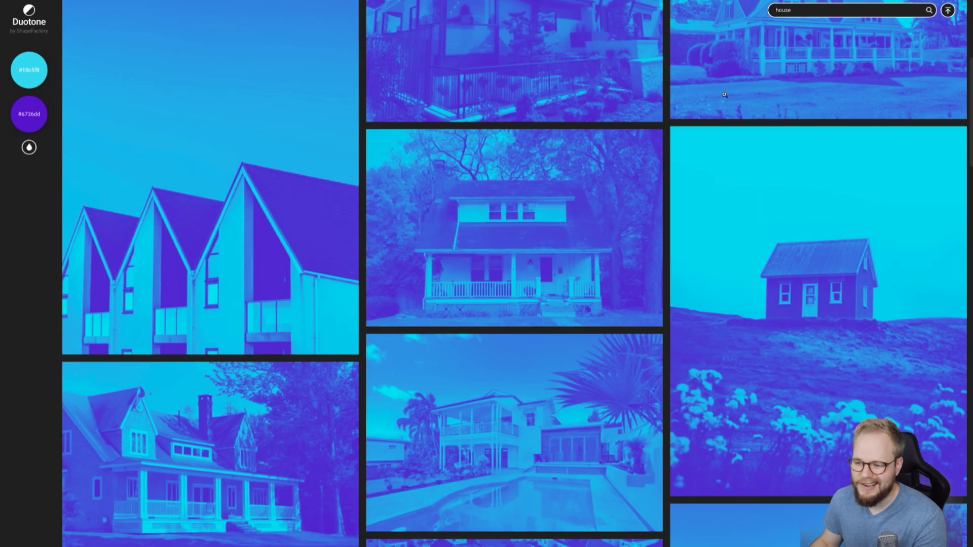
scroll(588, 244, down, 2)
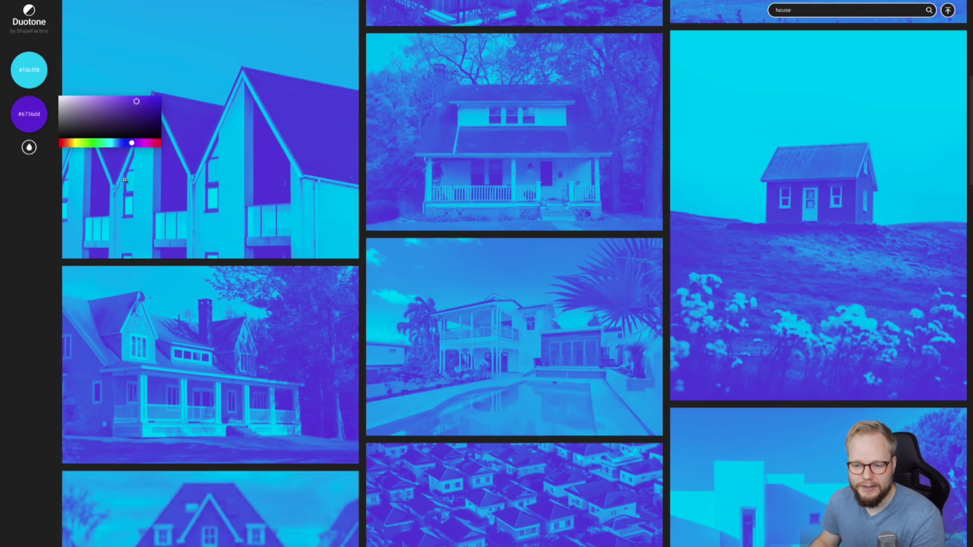
scroll(471, 245, down, 12)
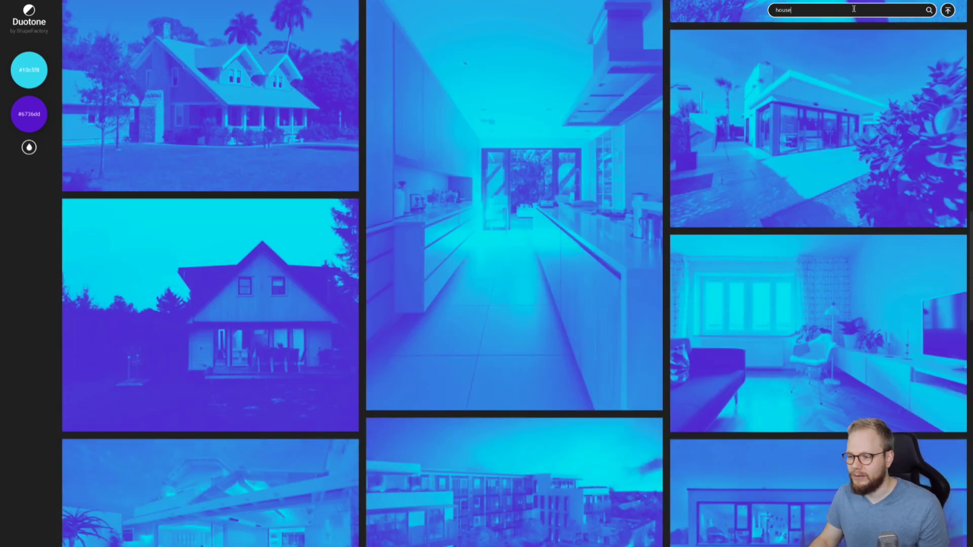
Search Unsplash for 'person' and scroll through the cyan-violet portrait results
text(person)
key(Return)
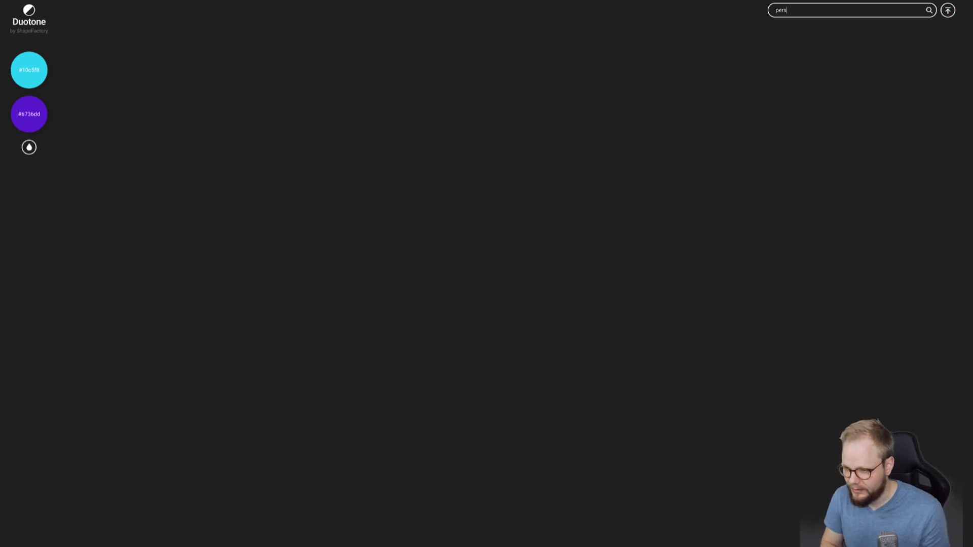
scroll(559, 192, down, 8)
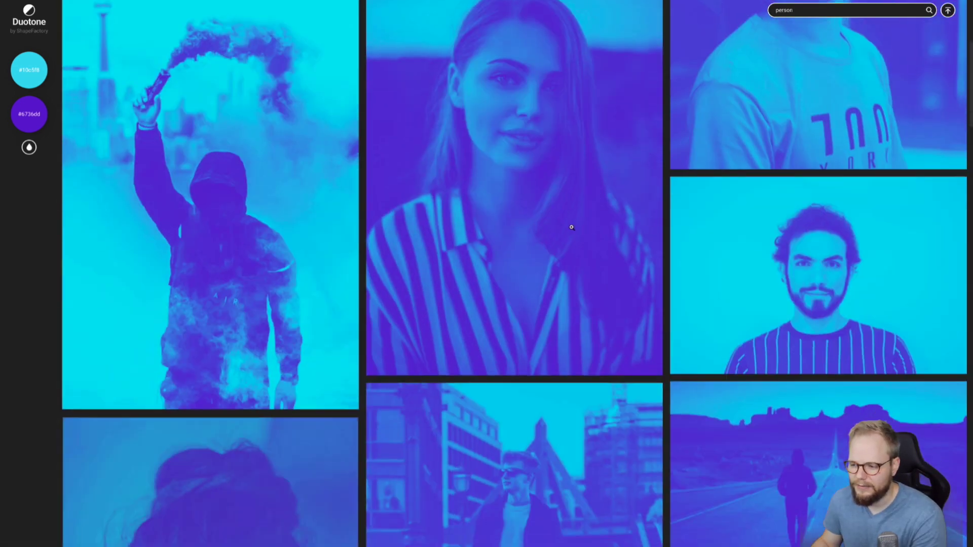
scroll(760, 241, down, 9)
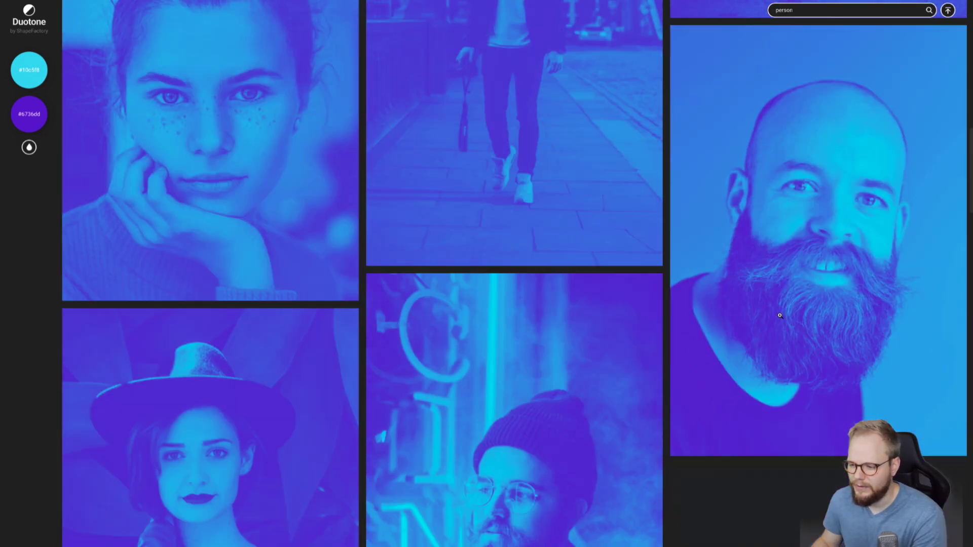
scroll(814, 245, down, 10)
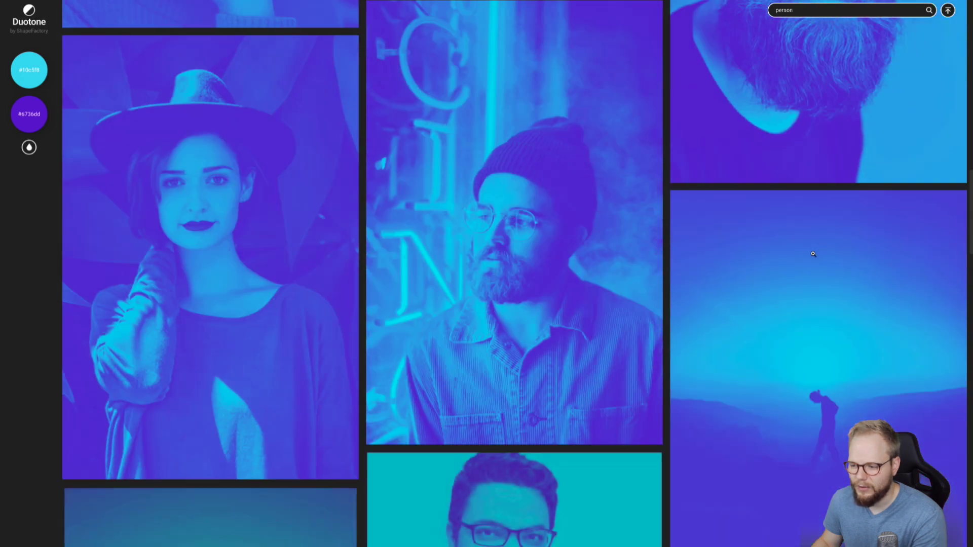
scroll(750, 282, down, 2)
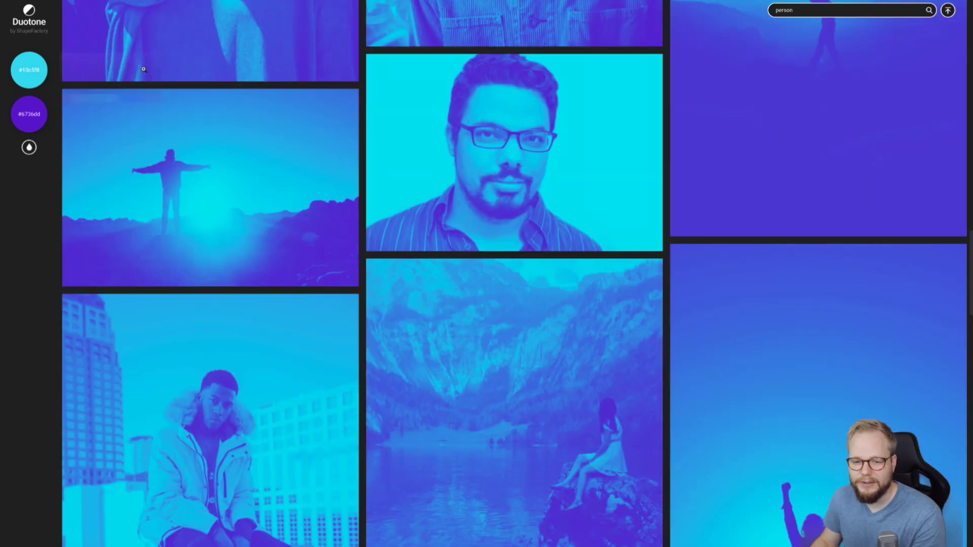
Open the short-haired woman's portrait at the top of the results full-screen
click(35, 68)
scroll(622, 267, down, 4)
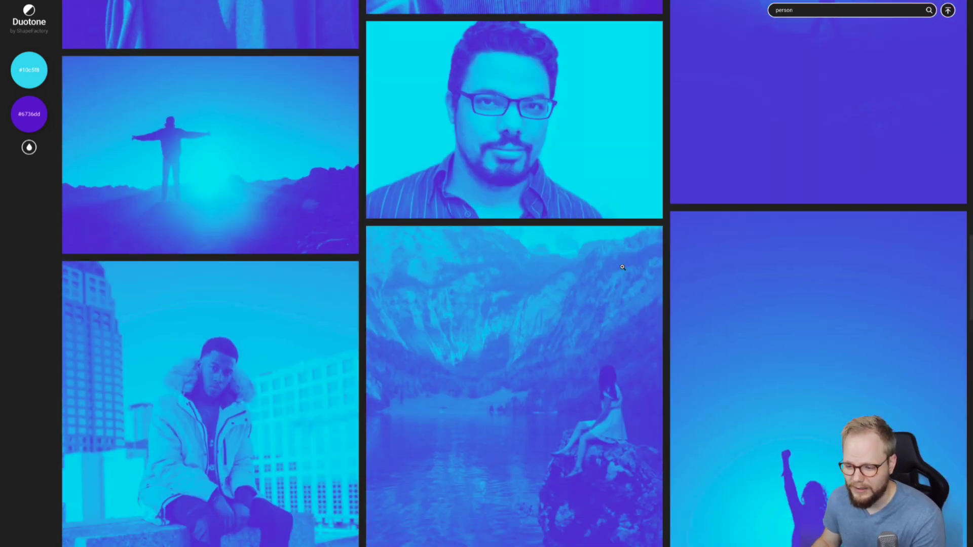
scroll(623, 267, up, 15)
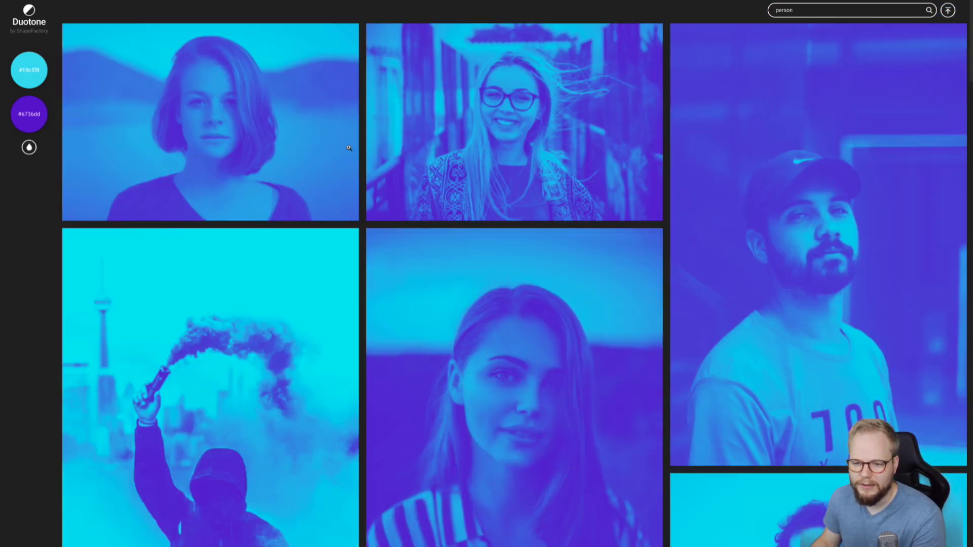
click(349, 147)
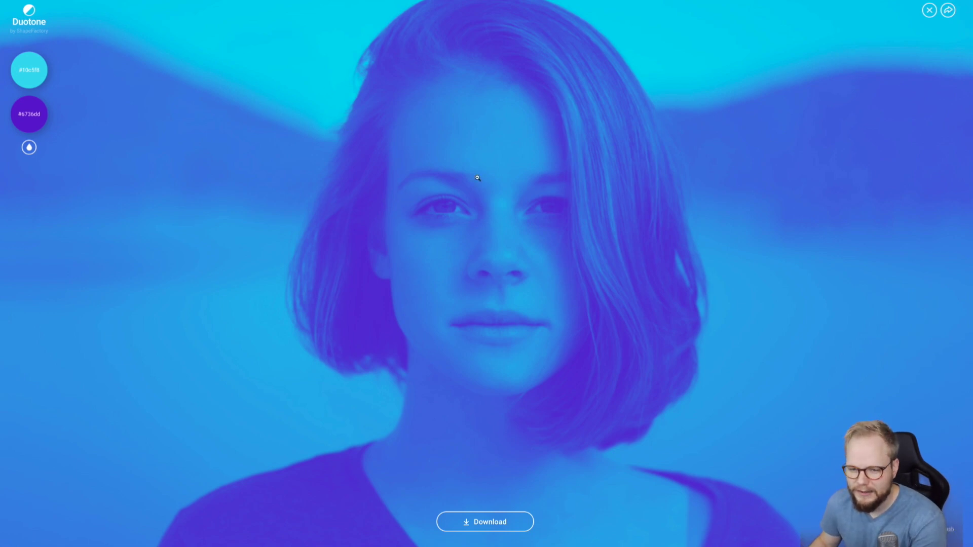
Shift the duotone hues to magenta #d836dd and blue #3910f8
click(37, 114)
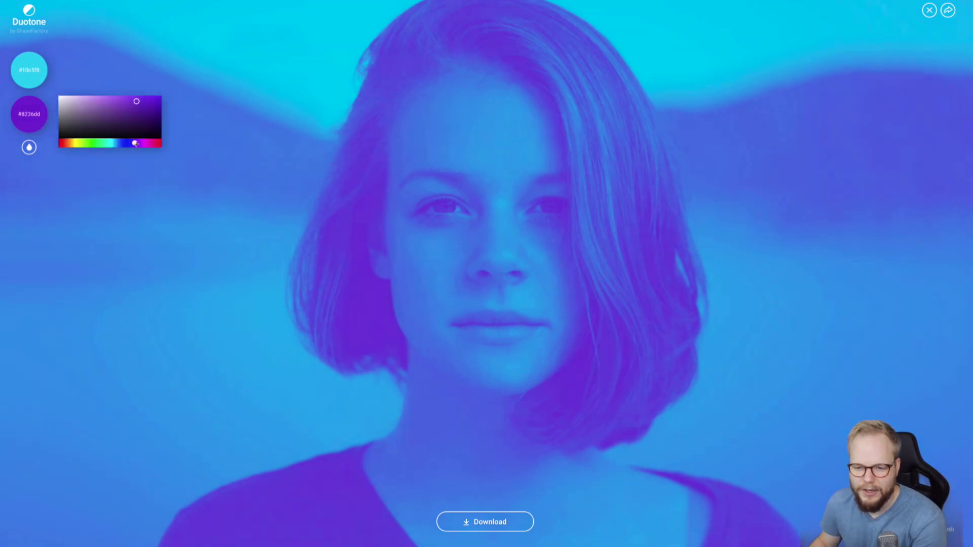
mouse_move(140, 143)
mouse_down()
mouse_move(151, 142)
mouse_move(143, 142)
mouse_up()
click(45, 77)
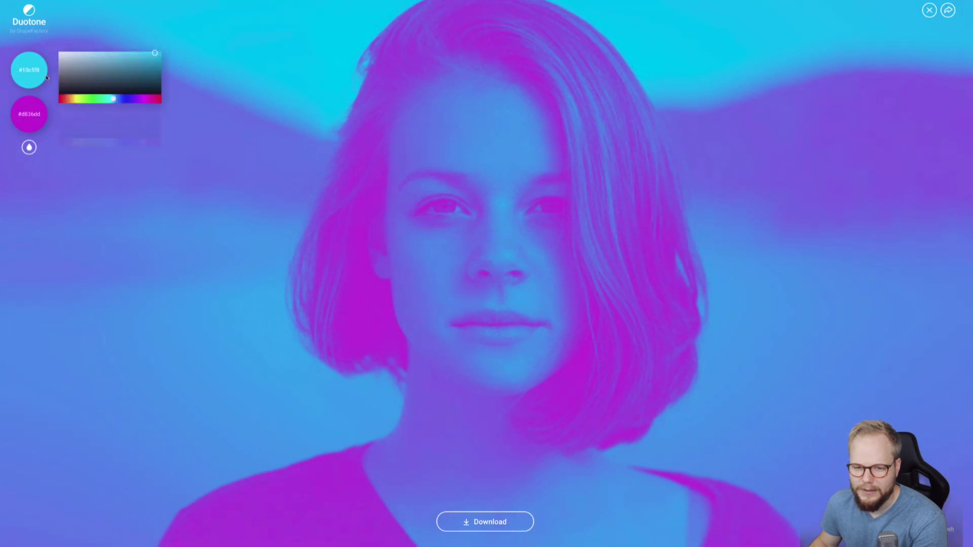
drag(112, 99, 130, 98)
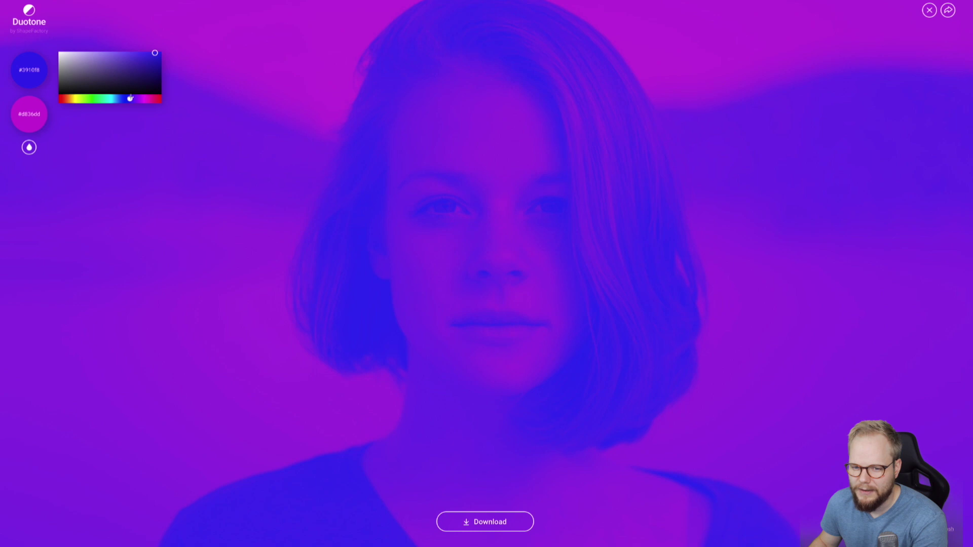
click(26, 113)
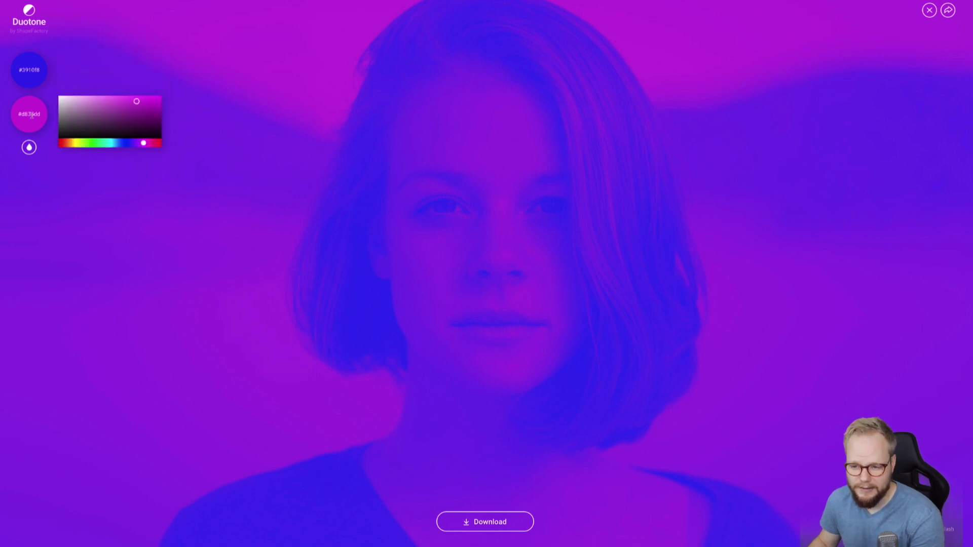
click(31, 115)
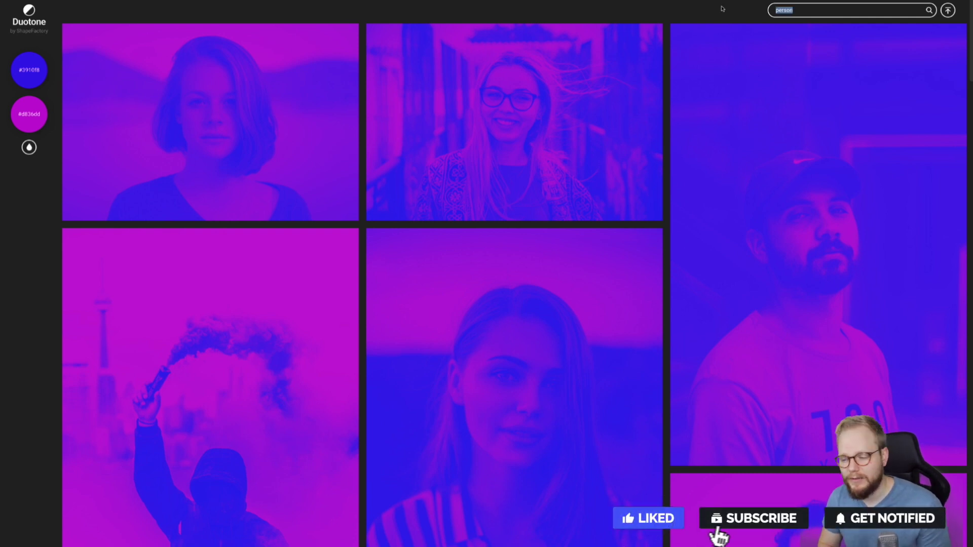
Search for 'city' photos, then open and close the pink skyscraper photo
text(city)
key(Return)
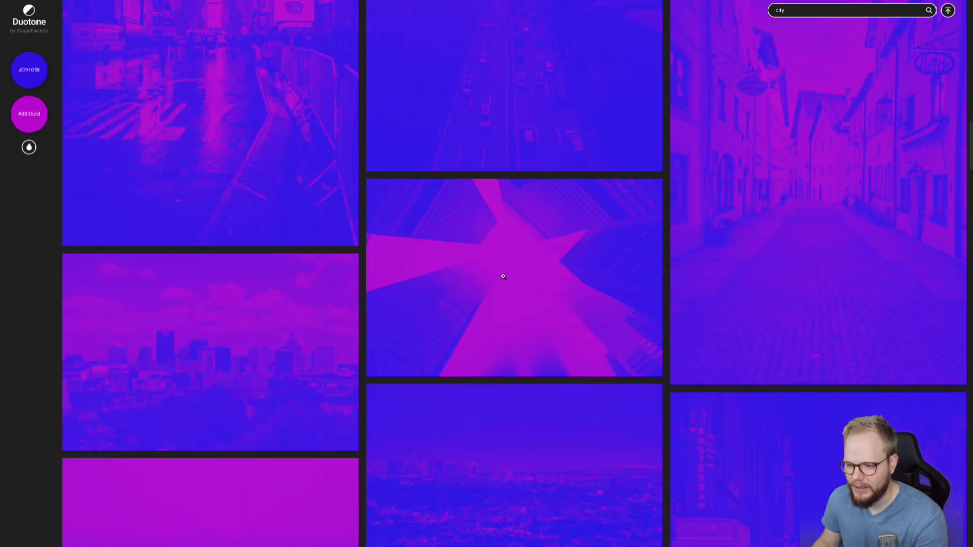
click(503, 276)
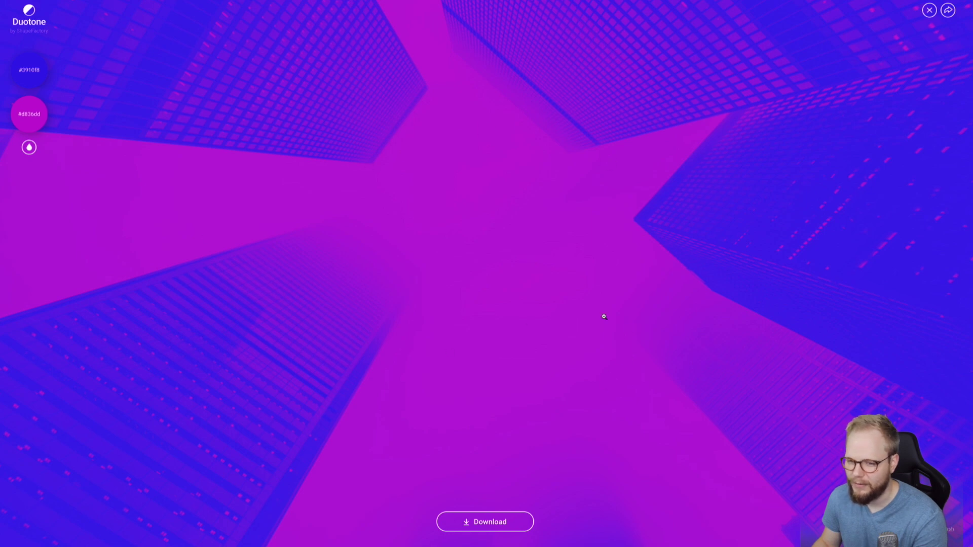
click(533, 262)
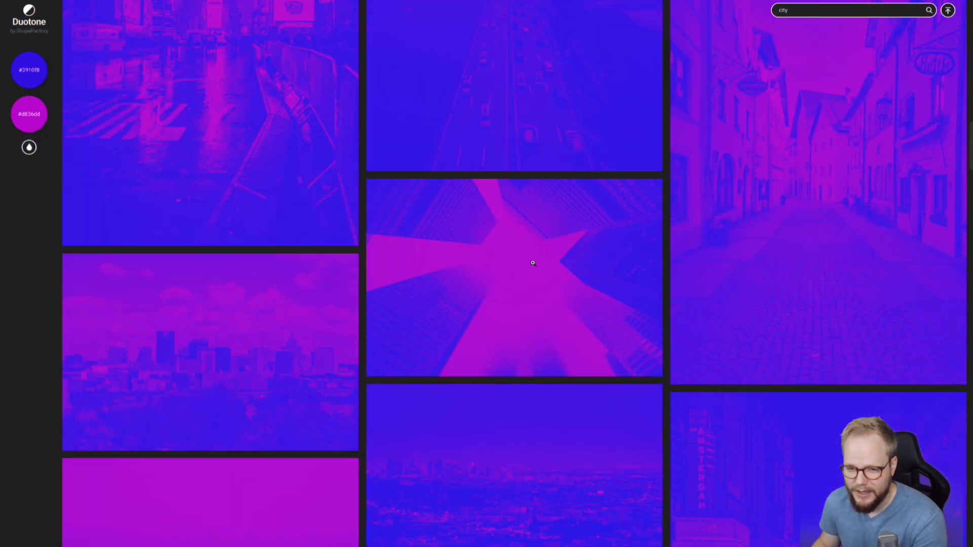
Cycle through the red, yellow, green, pink-blue and red-dark purple presets, returning to cyan-purple
click(36, 115)
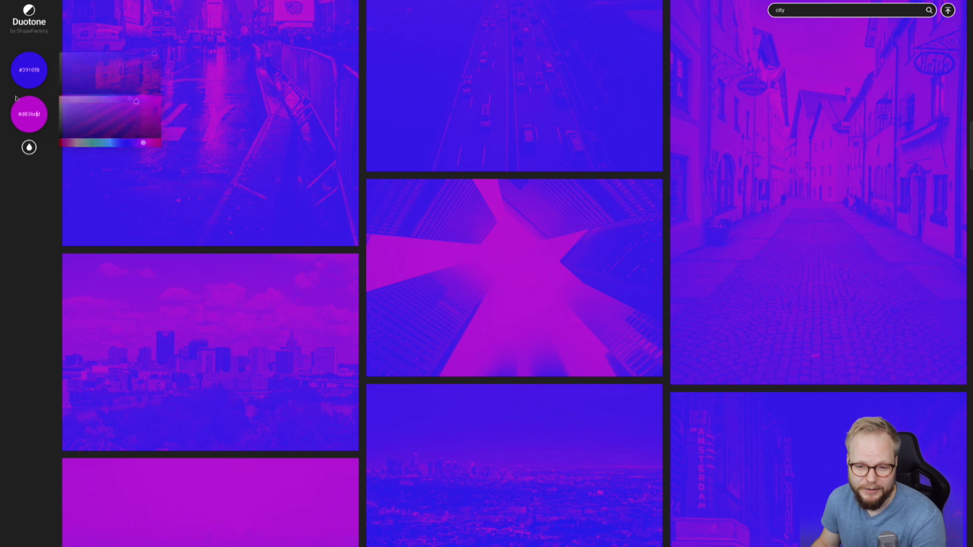
mouse_move(29, 148)
click(58, 142)
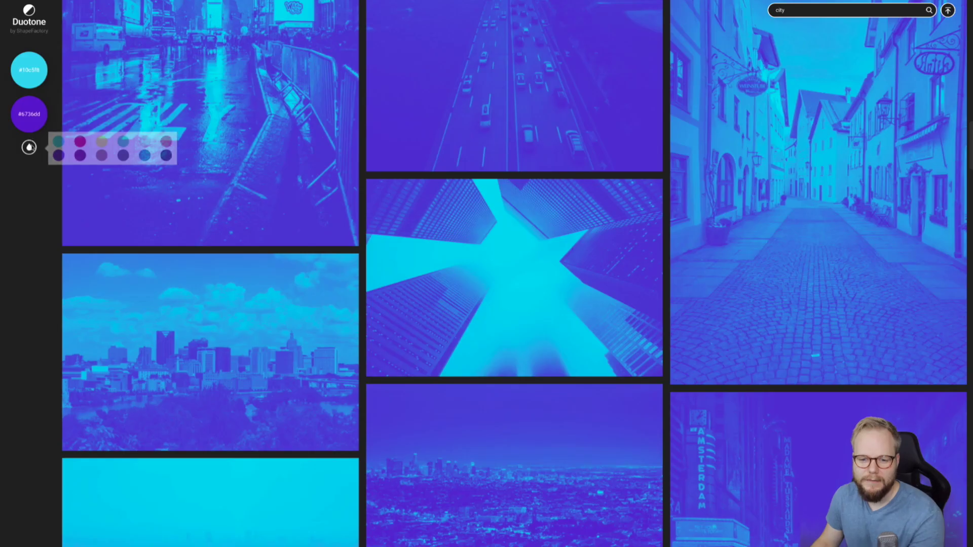
click(79, 142)
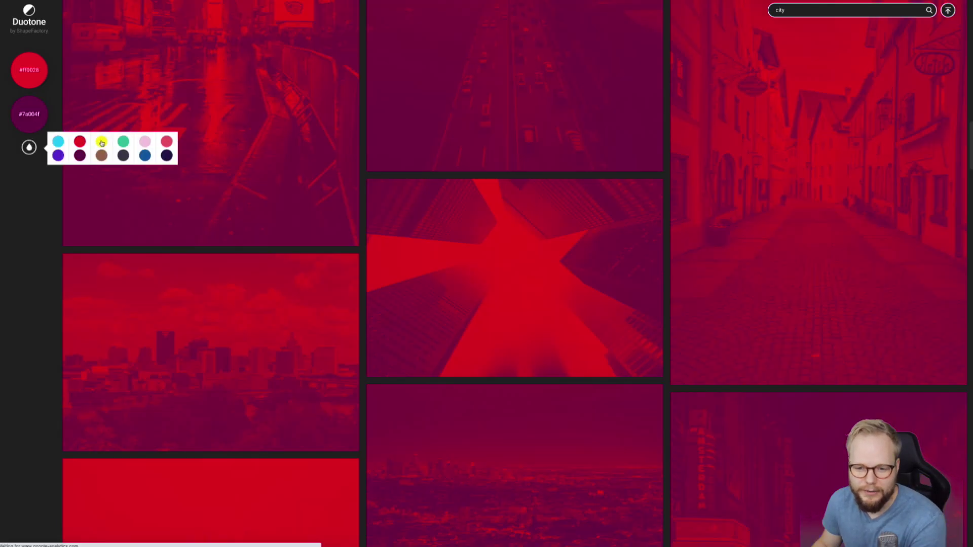
click(102, 141)
click(124, 142)
click(145, 142)
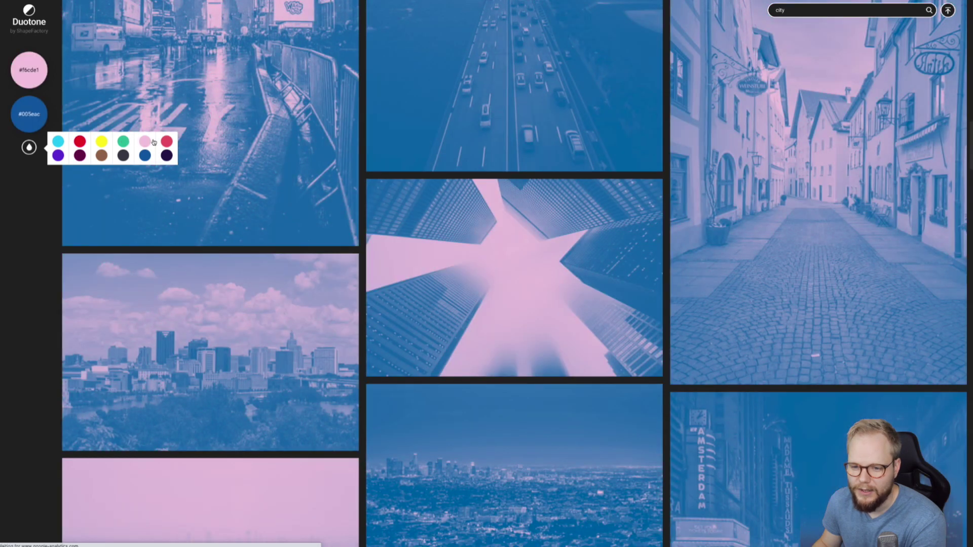
click(168, 156)
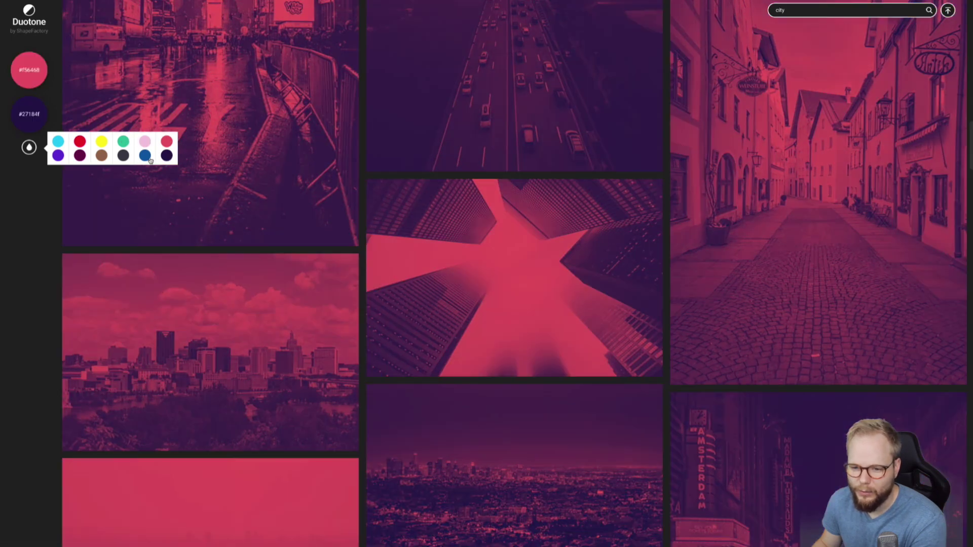
click(144, 142)
click(59, 143)
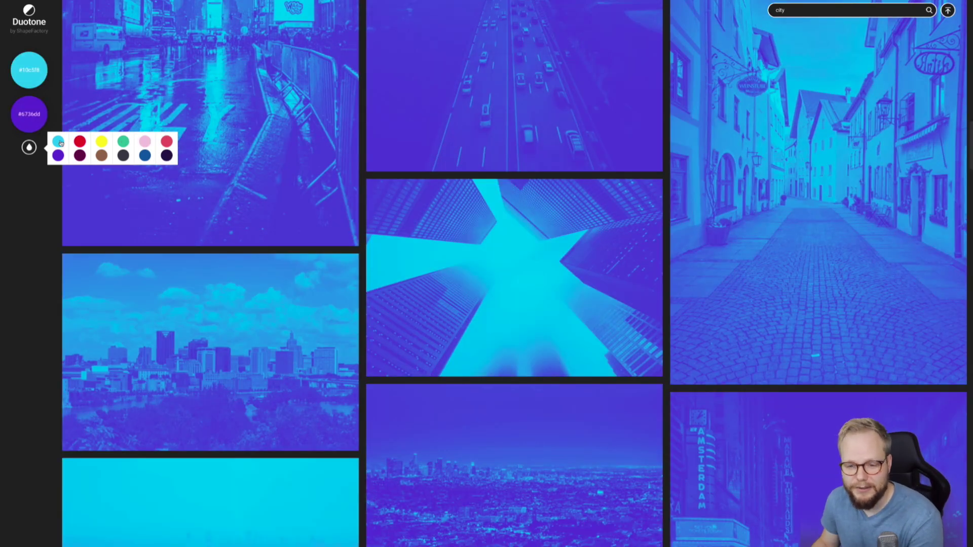
Try more presets, settling on the coral #f56468 and dark purple #27184f pair
click(33, 131)
click(33, 64)
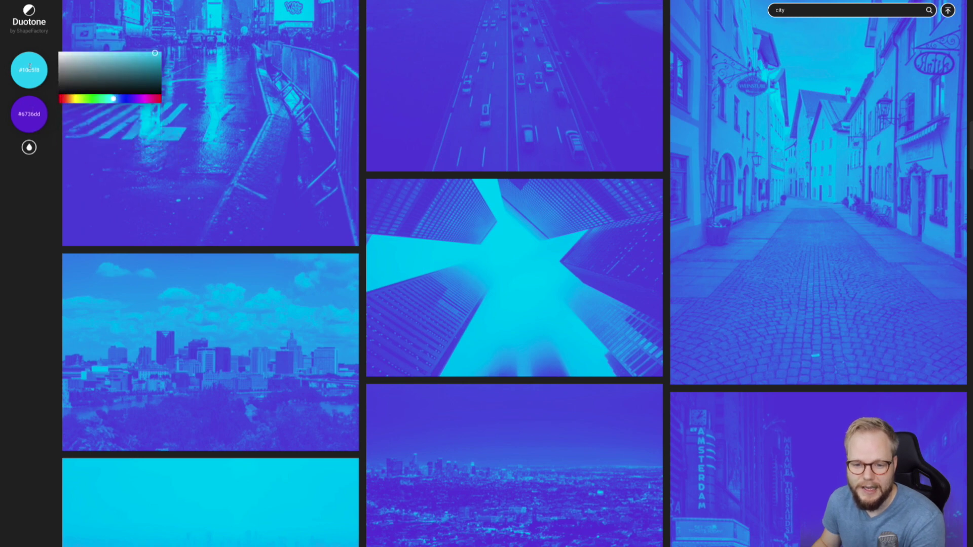
click(31, 113)
click(29, 148)
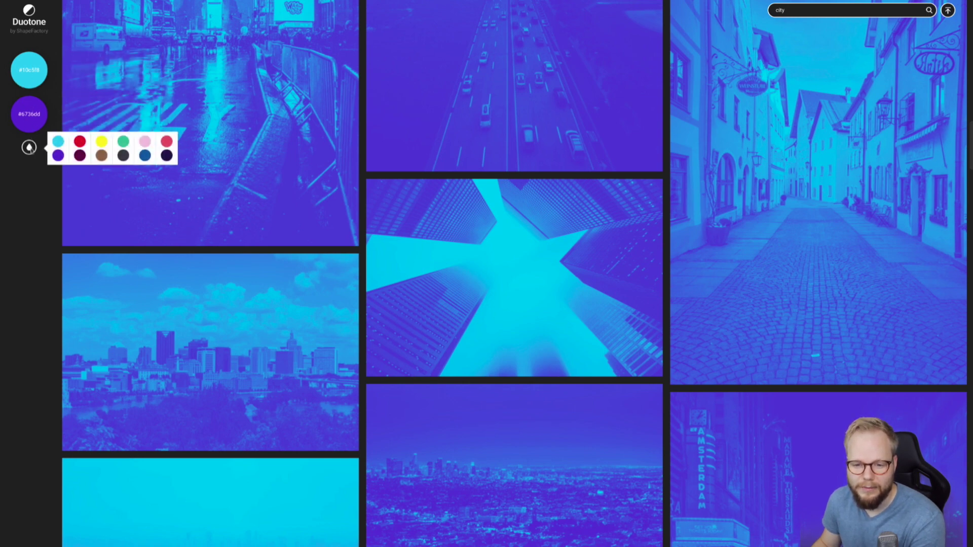
click(81, 142)
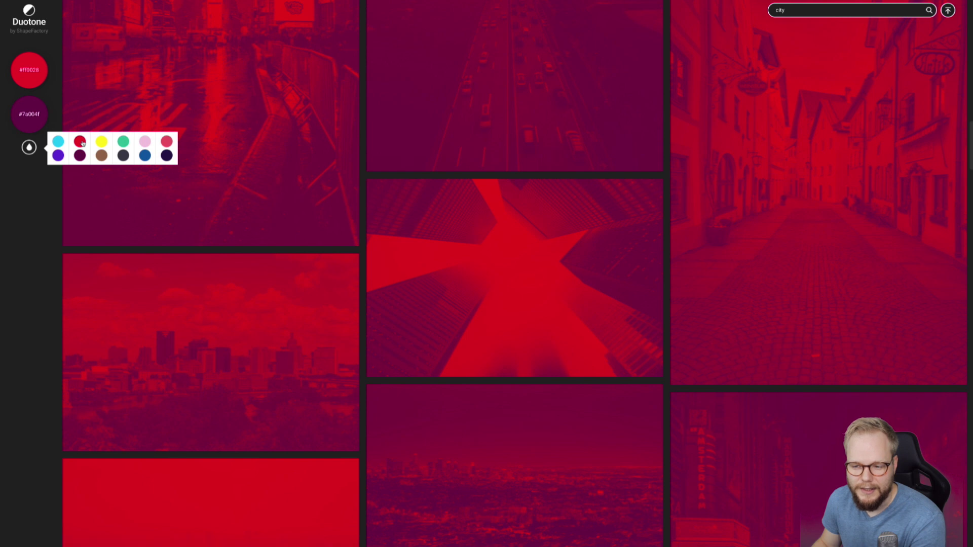
click(103, 142)
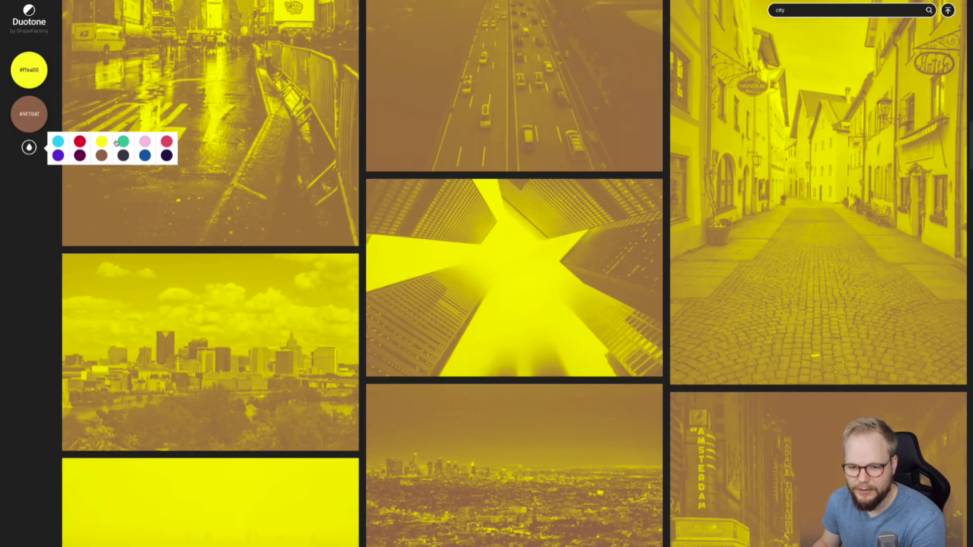
click(127, 144)
click(145, 142)
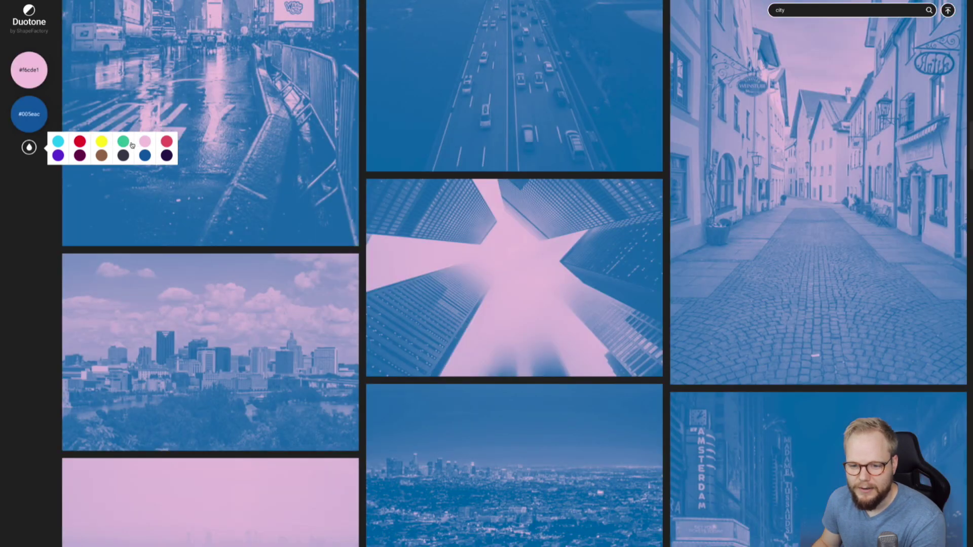
click(124, 156)
click(146, 142)
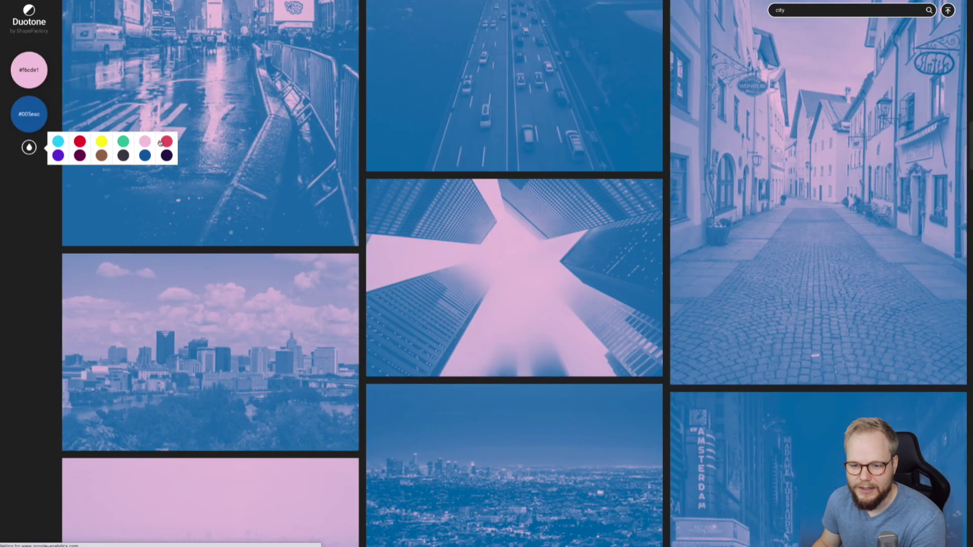
click(165, 142)
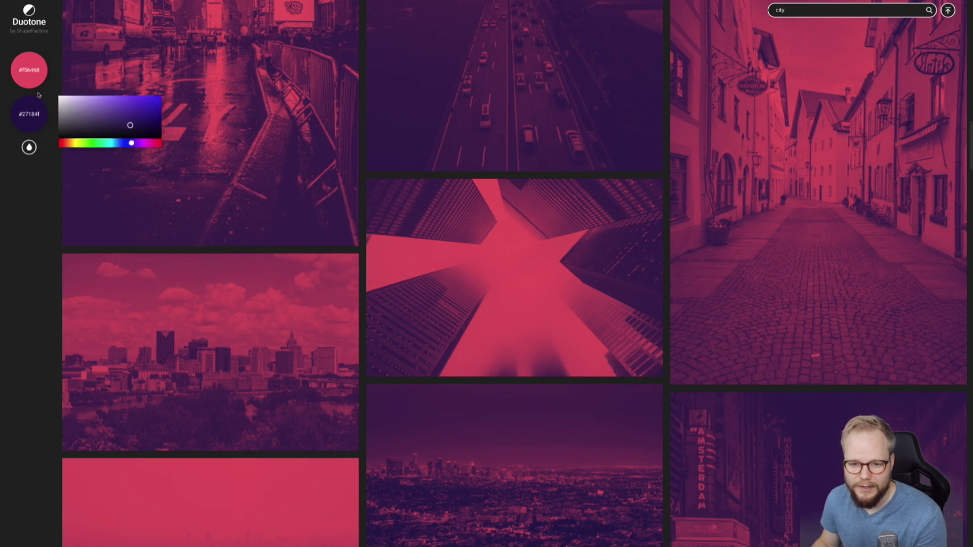
Shift the dark shadow tone's hue to deep maroon #4f182e
mouse_move(33, 76)
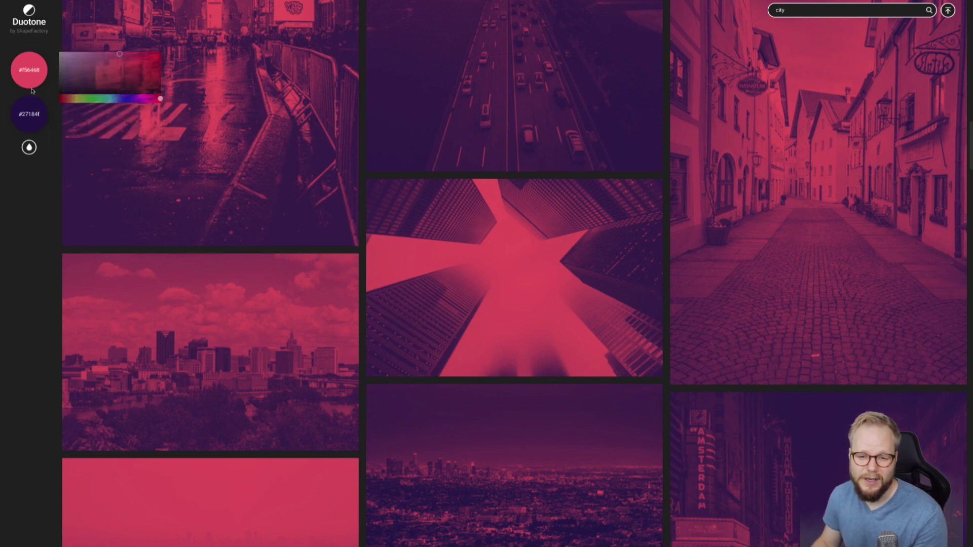
mouse_move(43, 116)
click(142, 142)
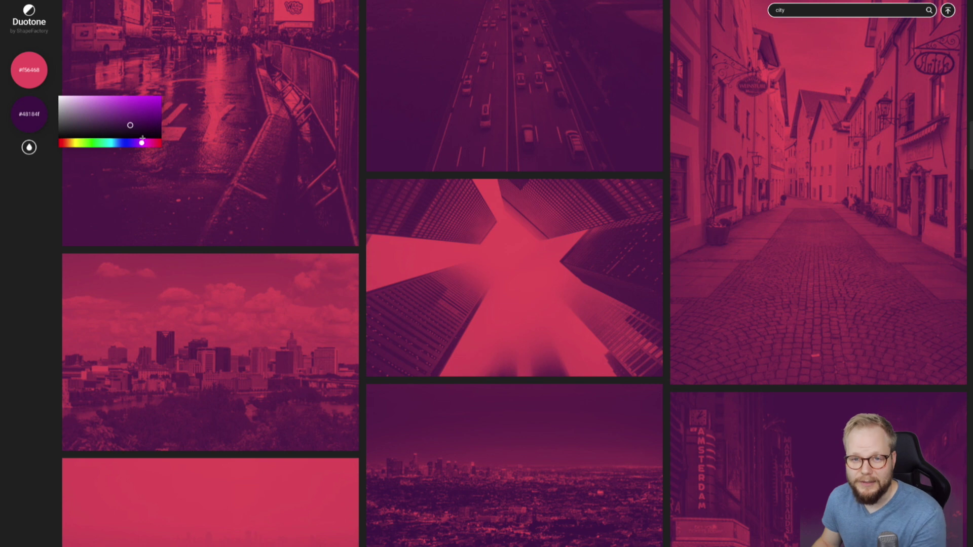
drag(143, 139, 145, 137)
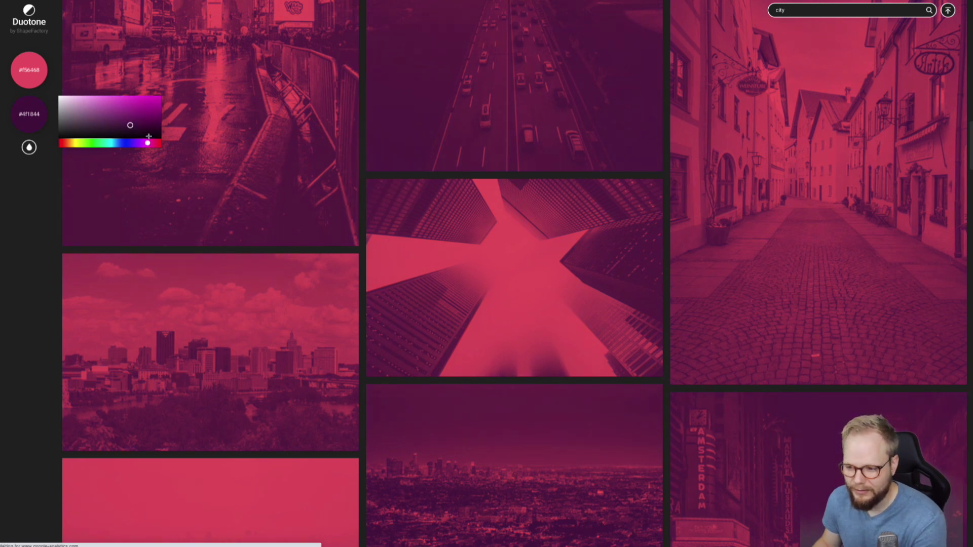
drag(149, 137, 155, 135)
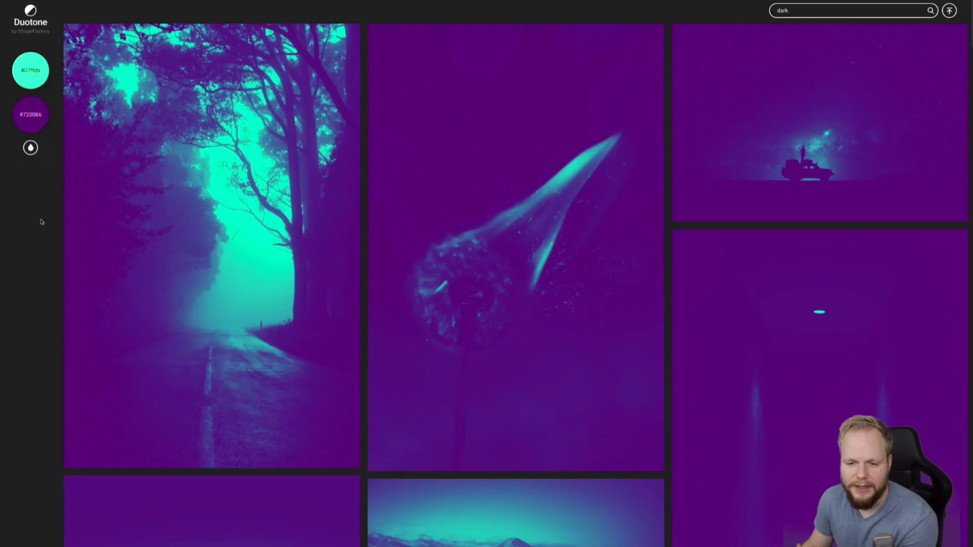
click(30, 148)
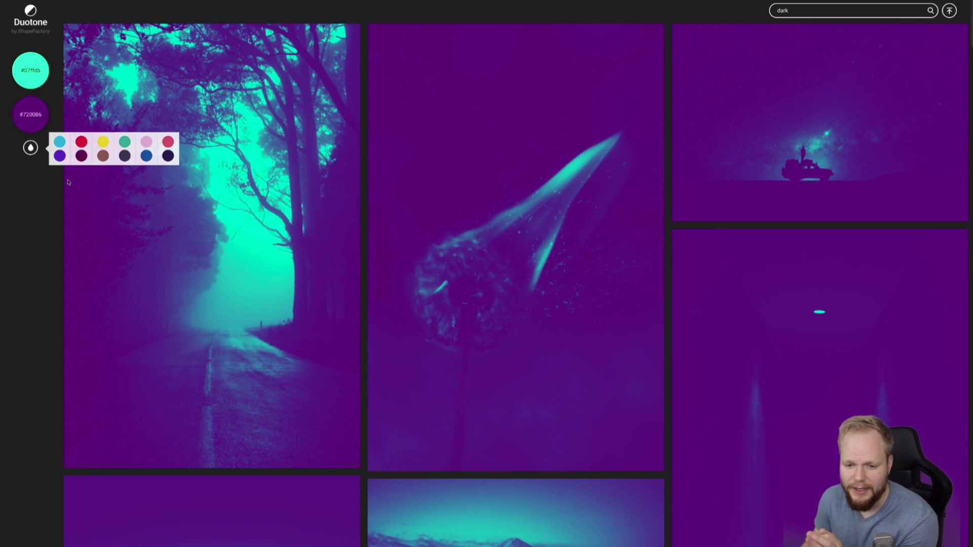
Check the purple and teal colours, then scroll through the dark-themed photos
click(47, 124)
click(38, 76)
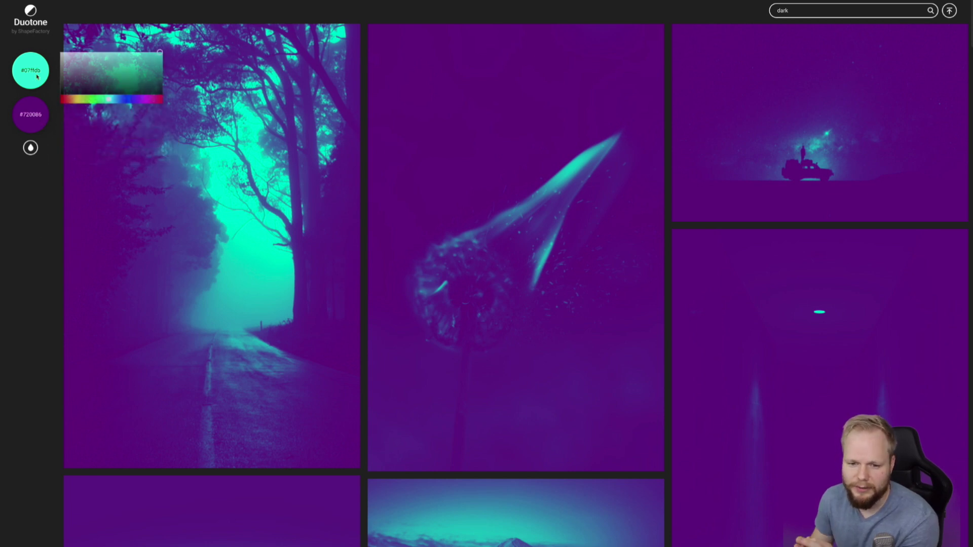
click(525, 207)
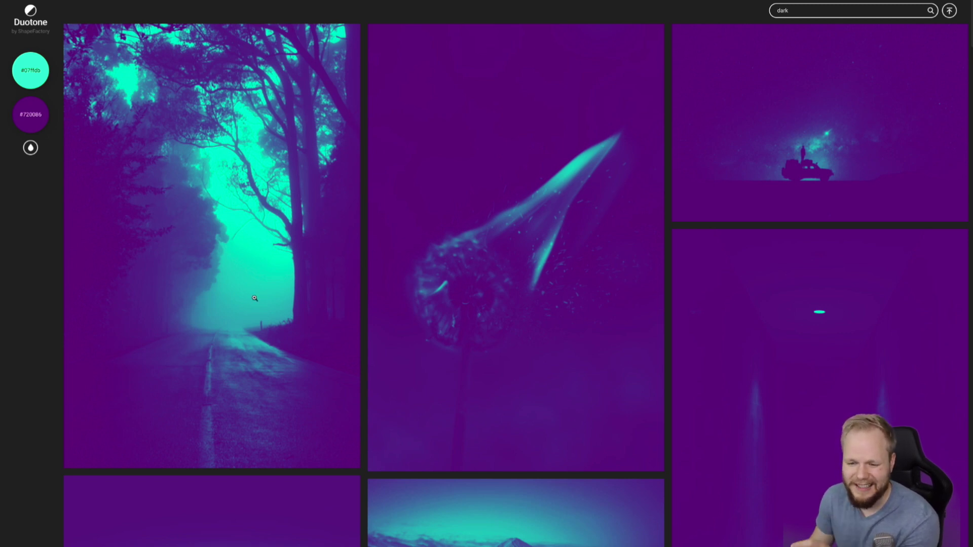
scroll(330, 265, down, 1)
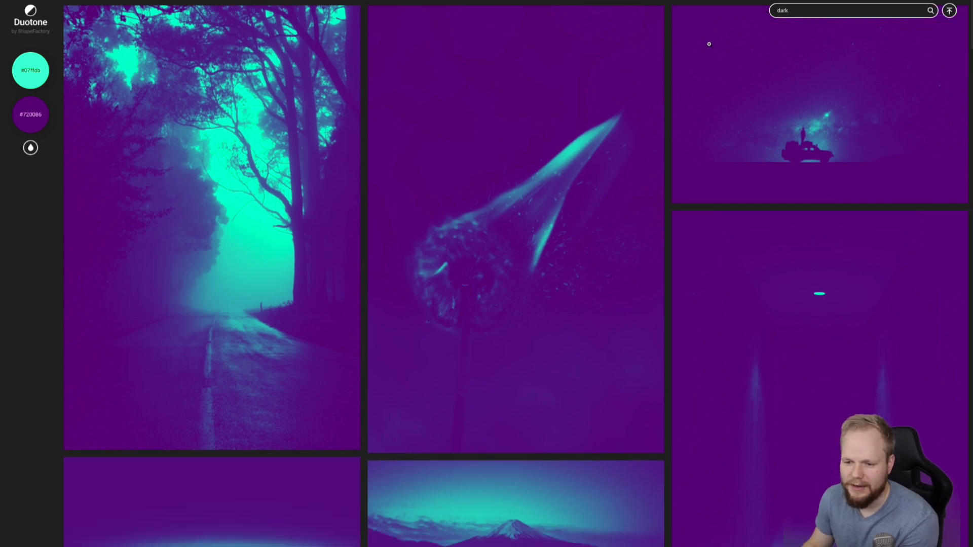
scroll(476, 235, down, 5)
scroll(423, 229, up, 5)
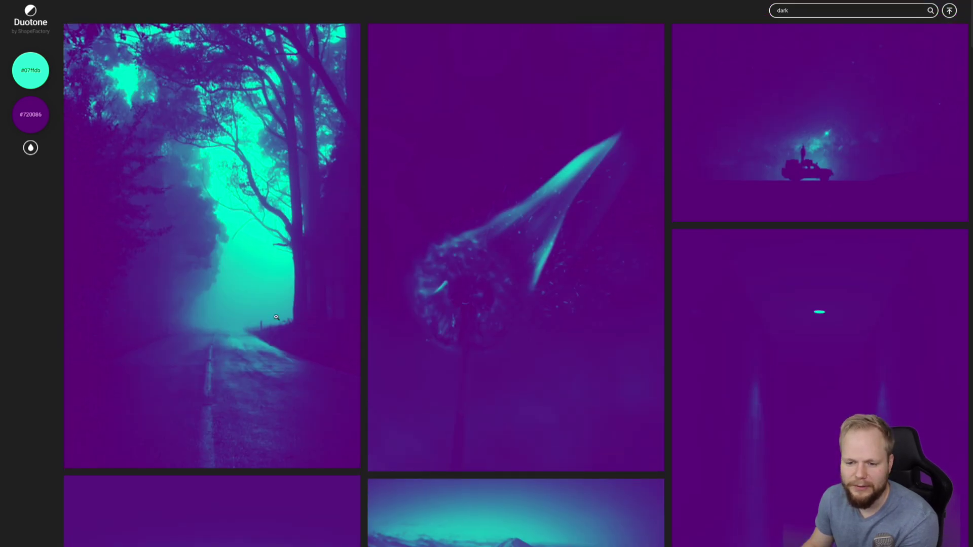
Set the teal highlight colour to a softer mint #25f2d2
click(41, 81)
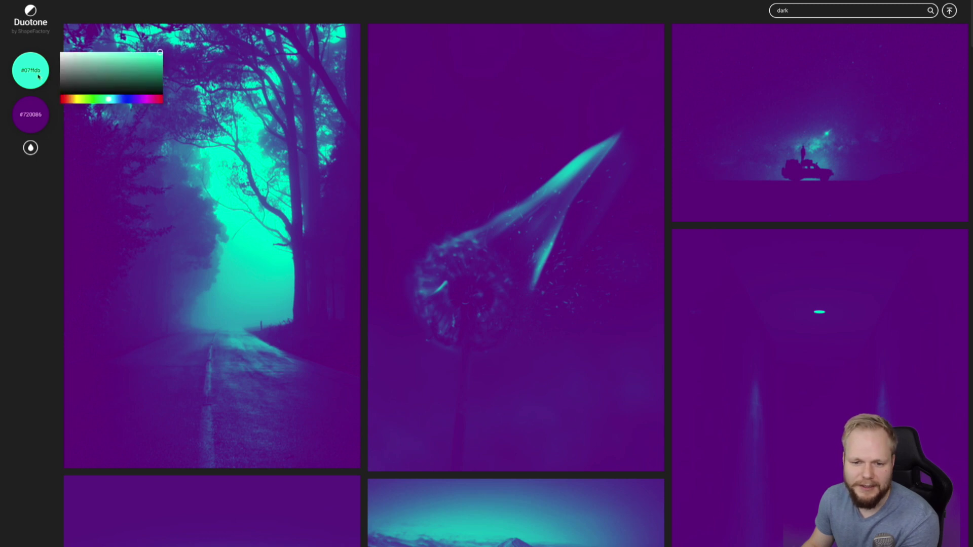
click(147, 54)
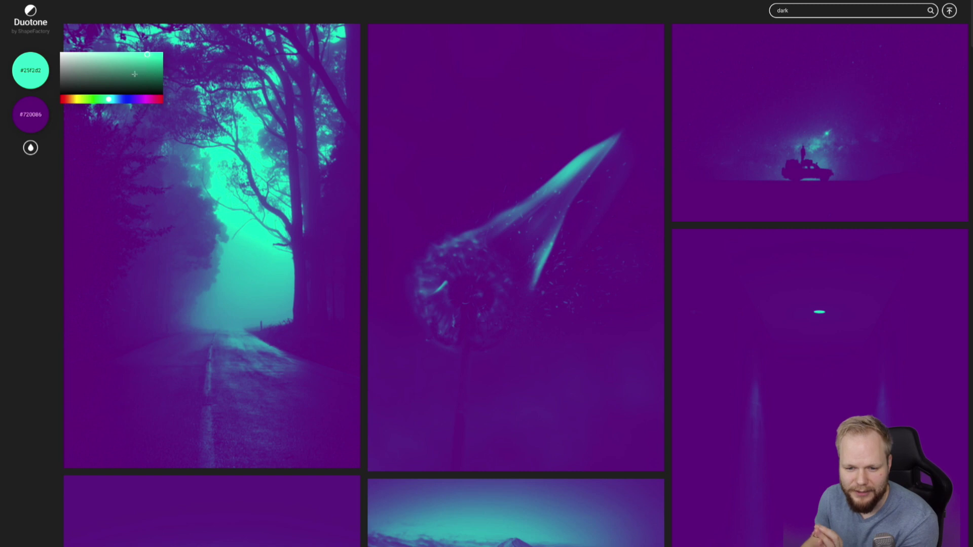
click(56, 135)
scroll(607, 266, down, 6)
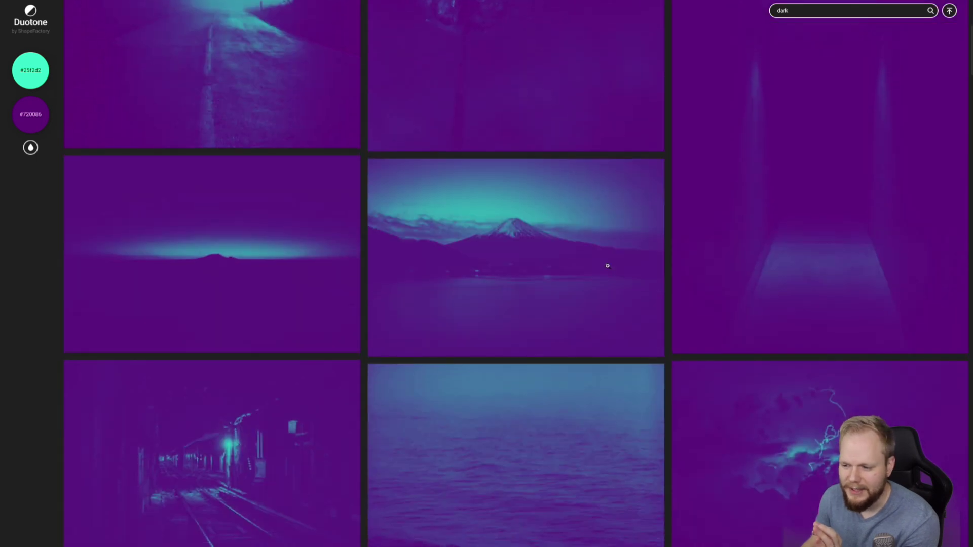
Shift the purple shadow's hue from #72008b to a bluer violet, keeping the mint #29f2d2 highlight
click(20, 112)
drag(141, 144, 158, 115)
click(35, 84)
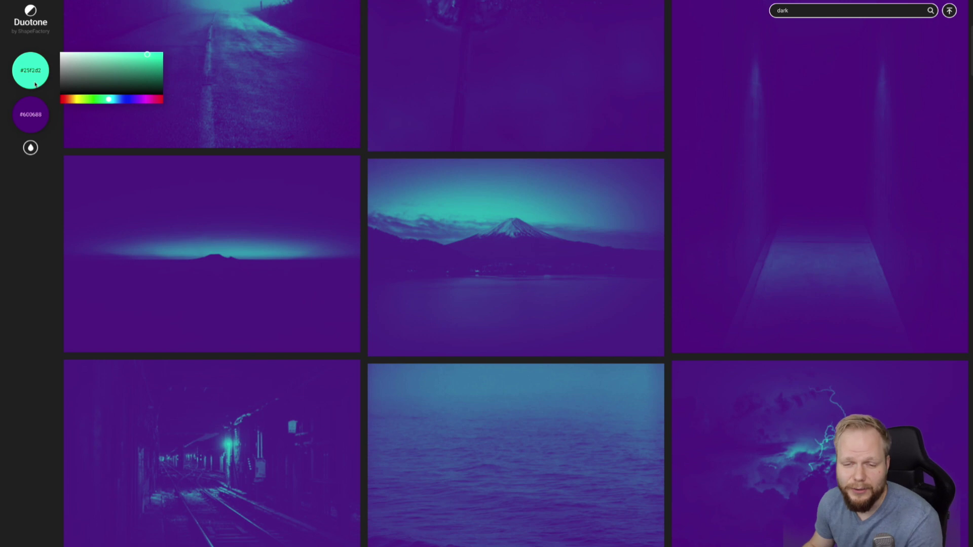
click(51, 106)
click(42, 119)
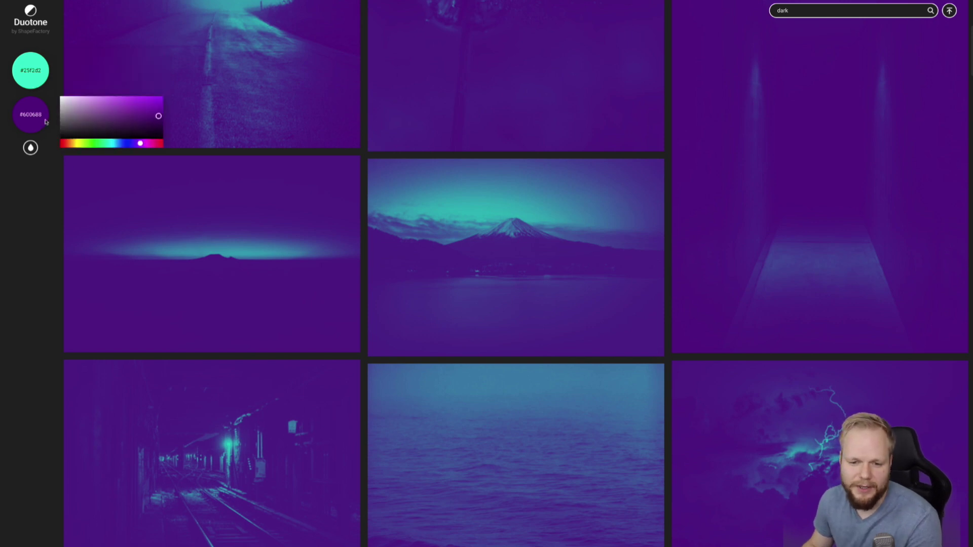
click(37, 81)
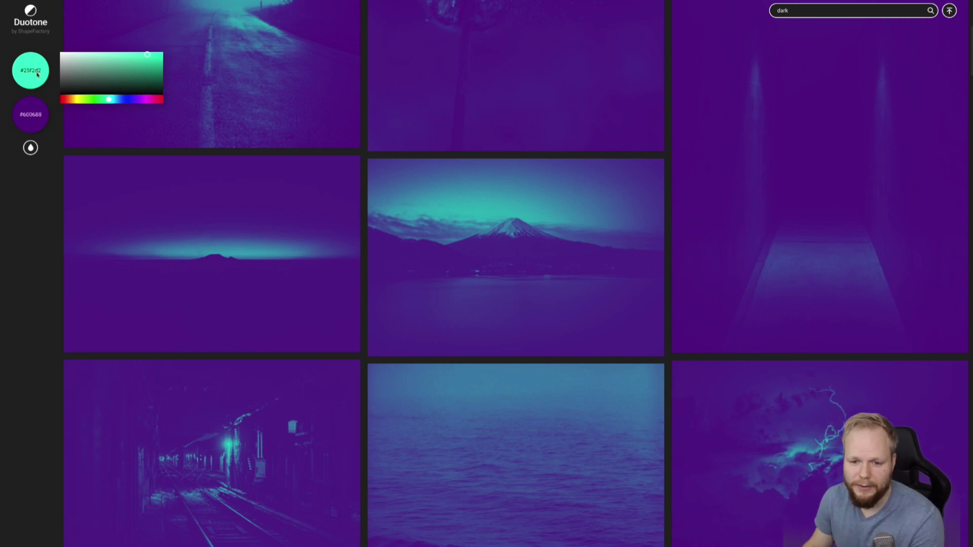
click(45, 105)
scroll(48, 102, down, 10)
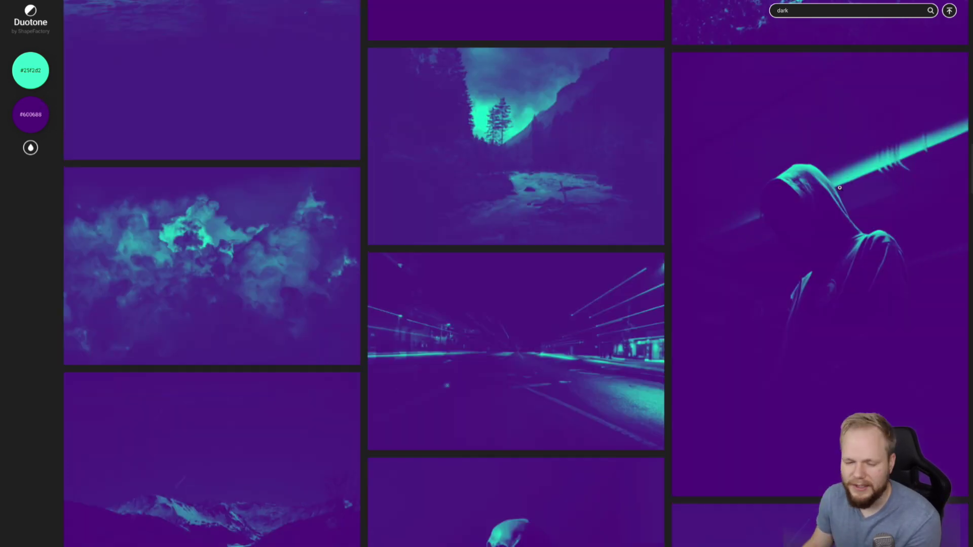
Brighten the teal highlight to #37ffde and preview the leaf photo full-size
click(44, 83)
drag(146, 56, 142, 51)
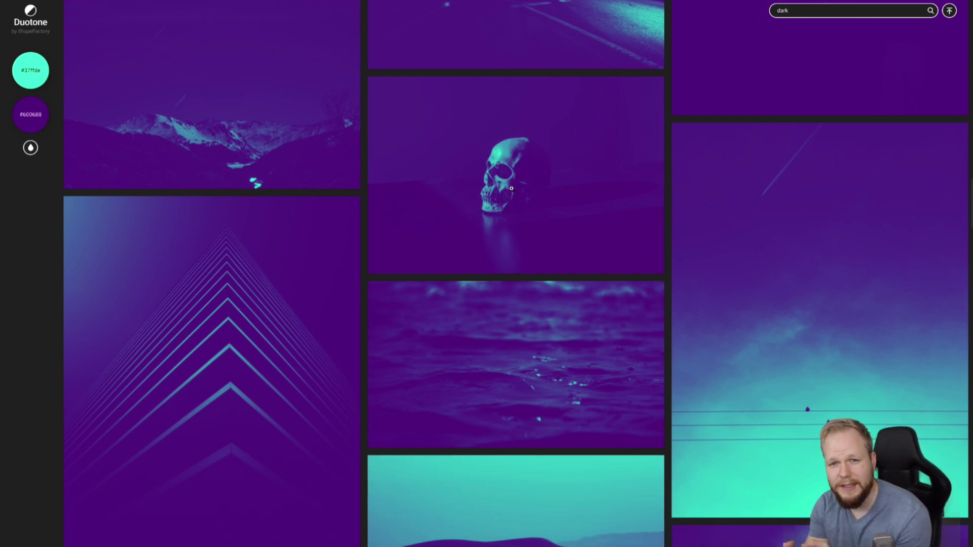
click(511, 188)
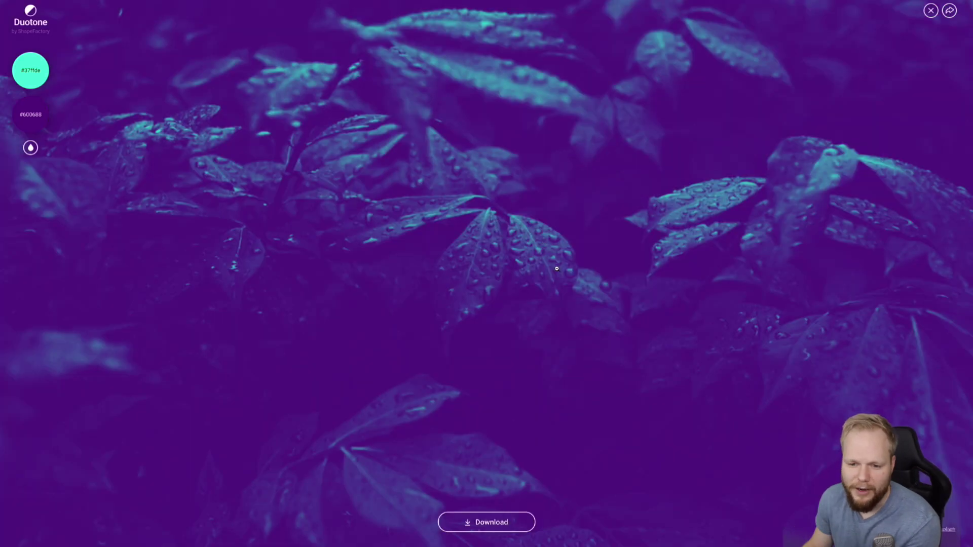
click(595, 274)
Scroll further down the grid and preview the hand photo full-size
scroll(578, 300, down, 6)
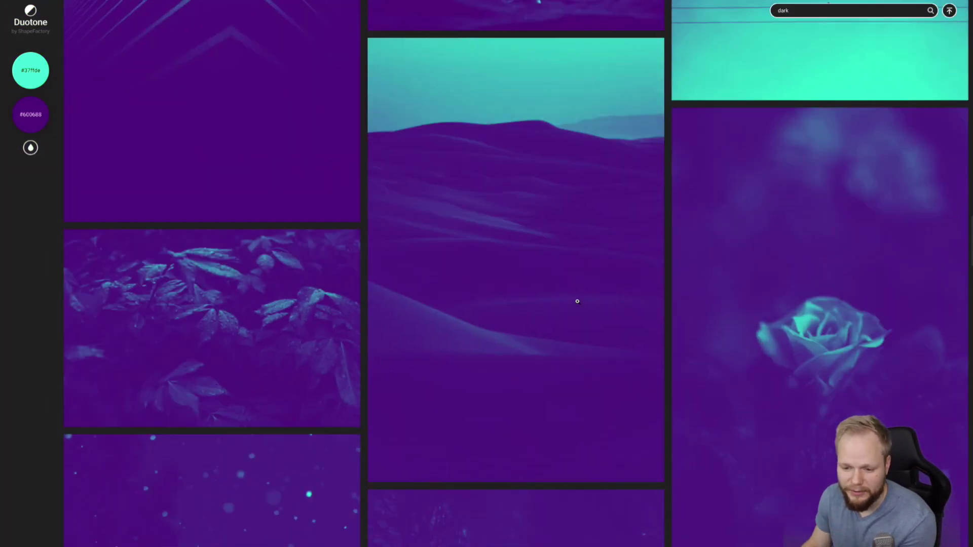
scroll(542, 336, down, 5)
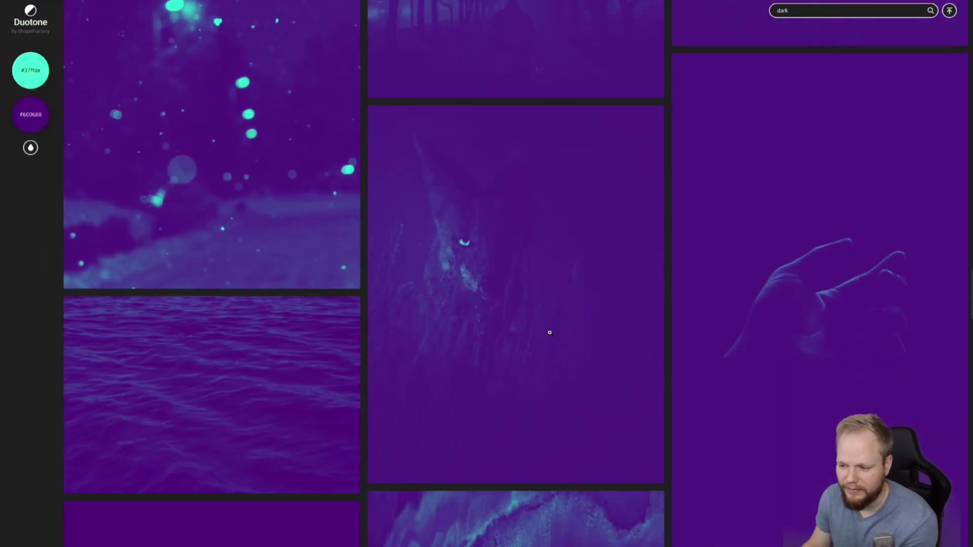
click(779, 310)
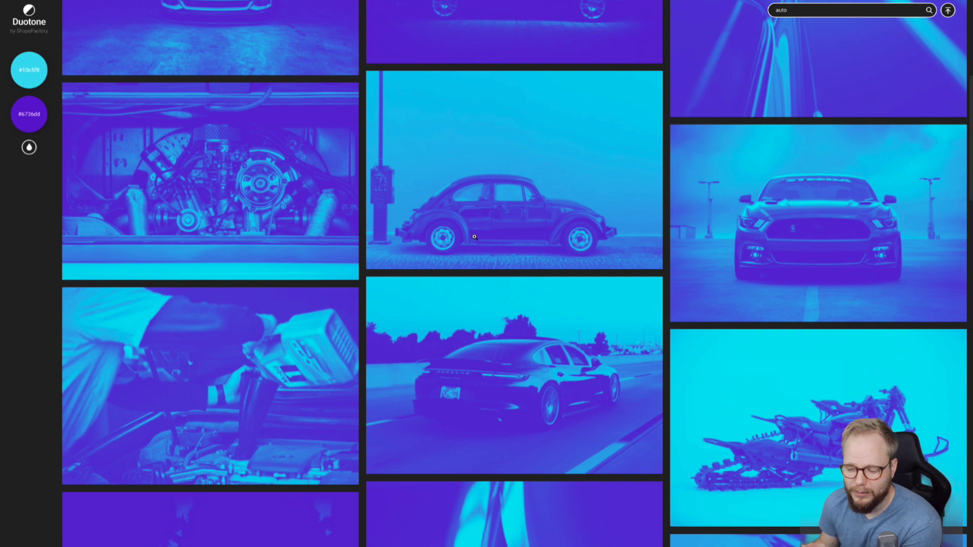
Scroll through the cyan-violet 'auto' results: vintage cars, BMW i8, Nissan GT-R and a pickup truck
scroll(474, 236, down, 10)
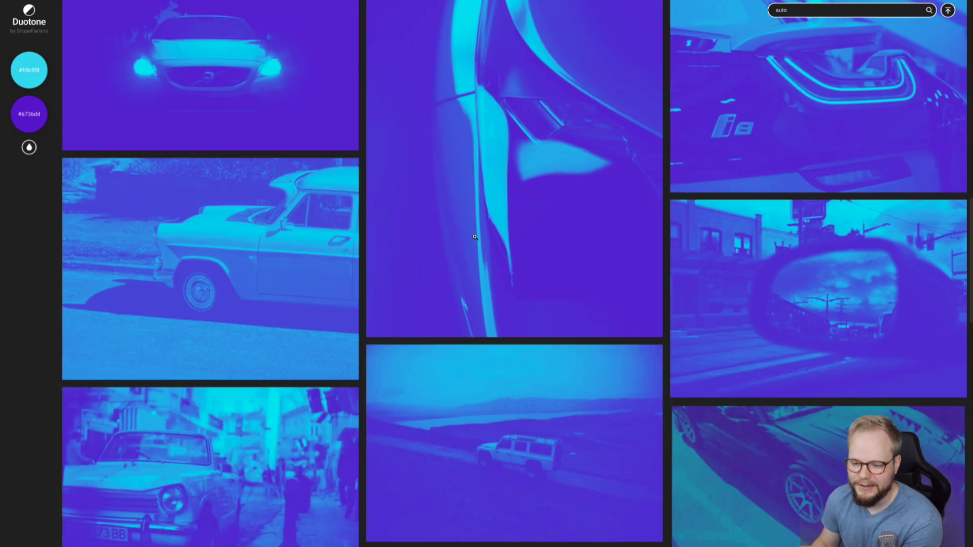
scroll(475, 236, down, 1)
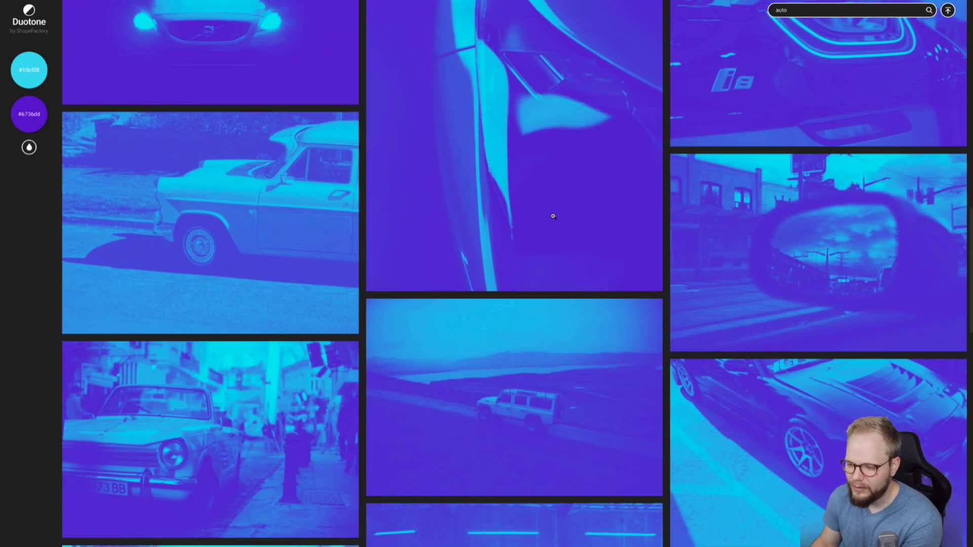
scroll(552, 216, down, 2)
scroll(553, 217, down, 5)
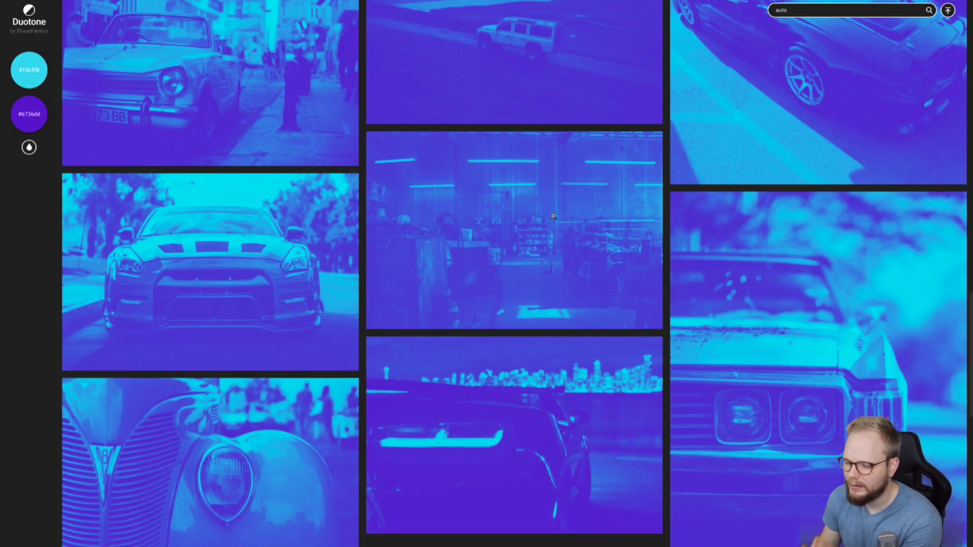
scroll(554, 216, down, 6)
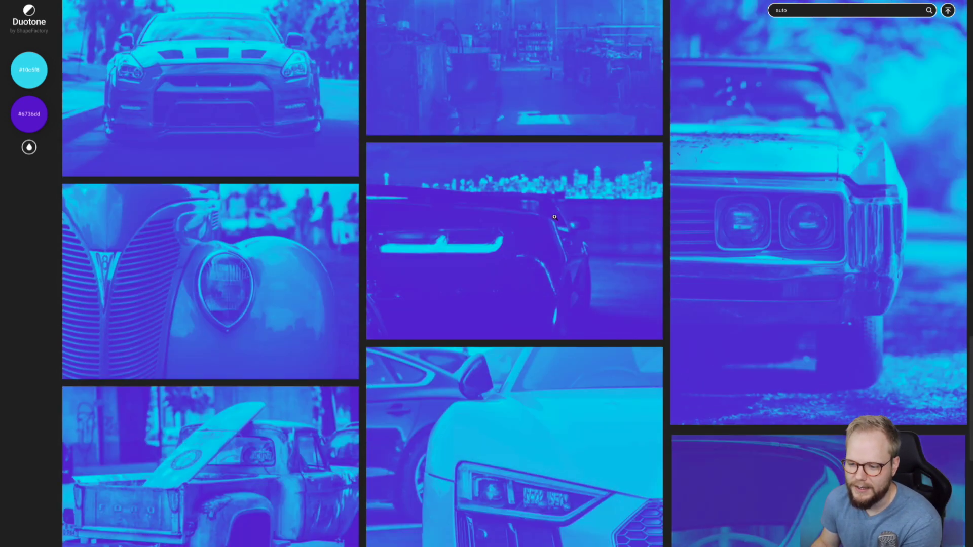